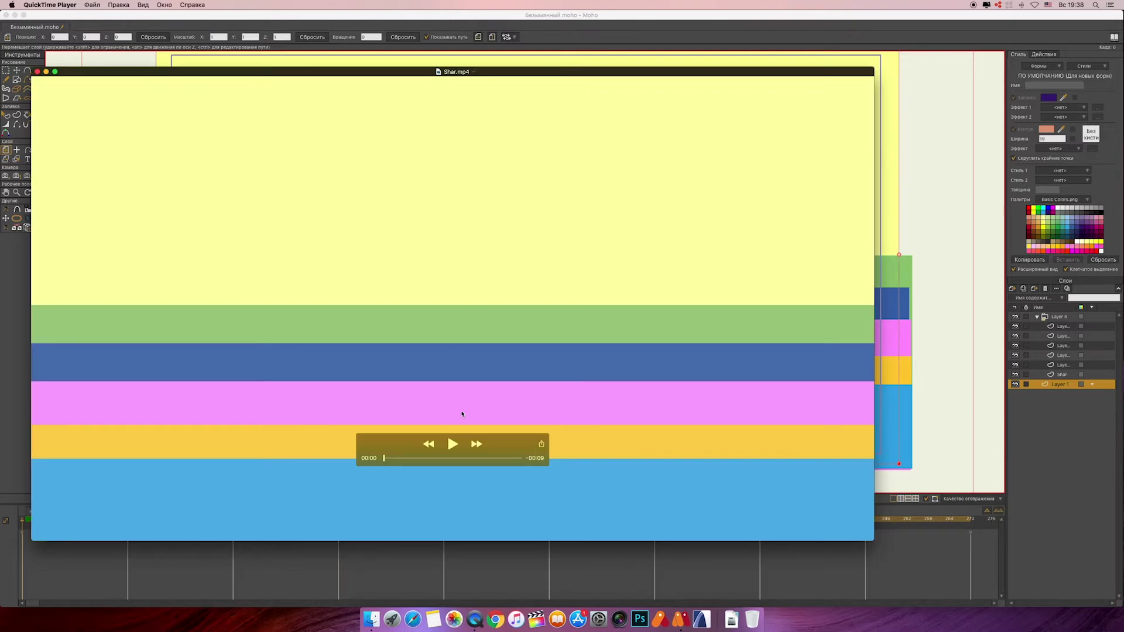
Play the finished Shar.mp4 ball animation in full screen to its end
{"action": "left_click", "coordinate": [56, 72]}
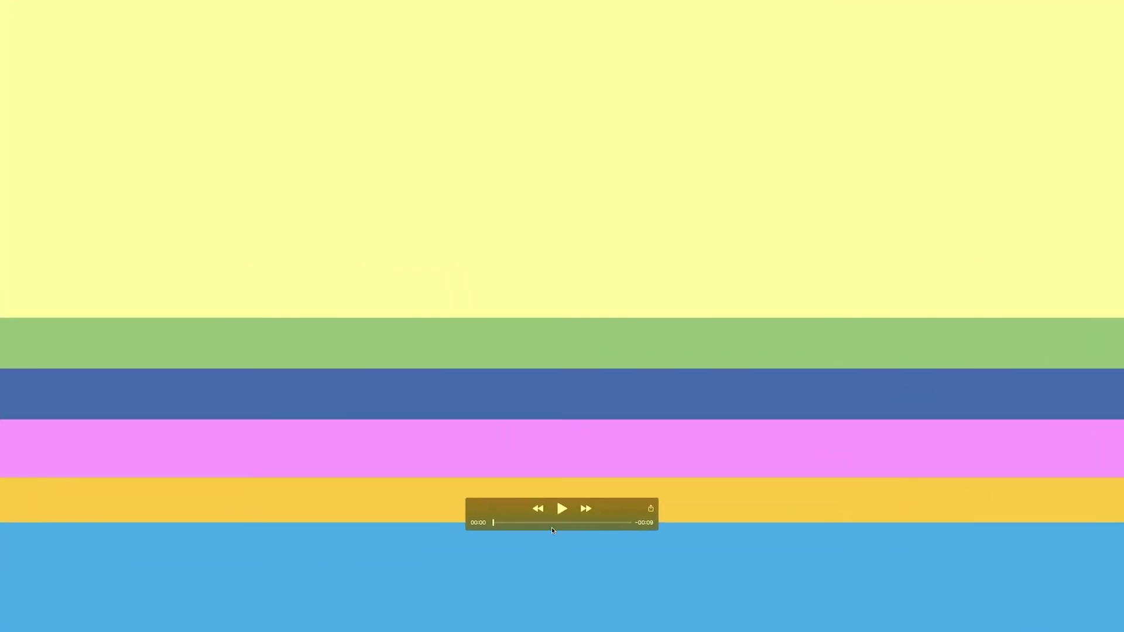
{"action": "left_click", "coordinate": [562, 510]}
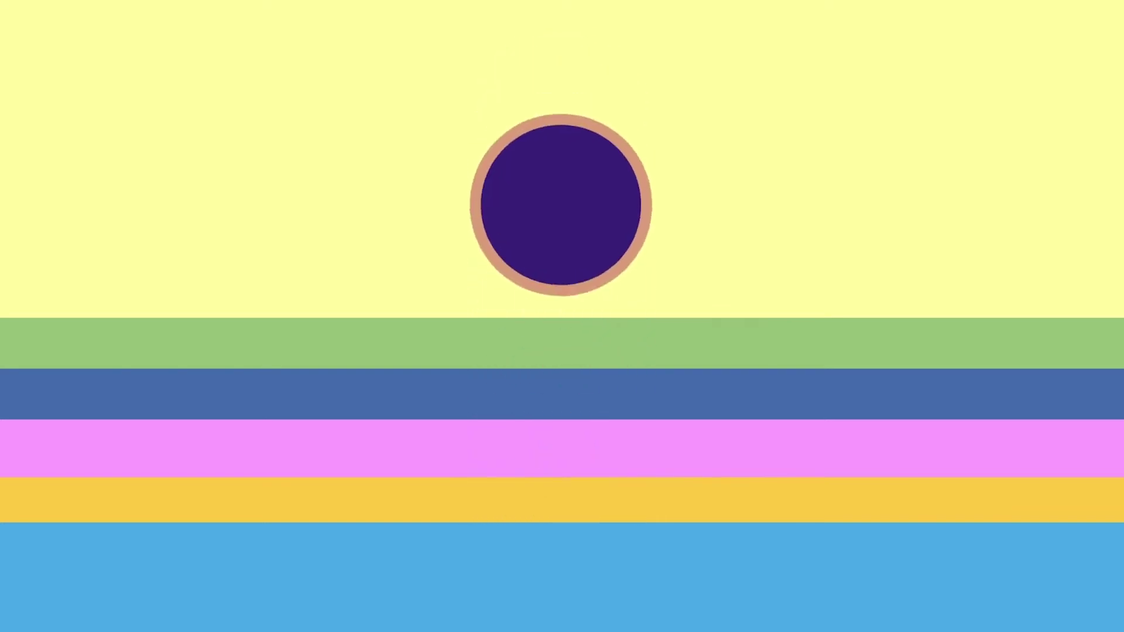
{"action": "mouse_move", "coordinate": [871, 585]}
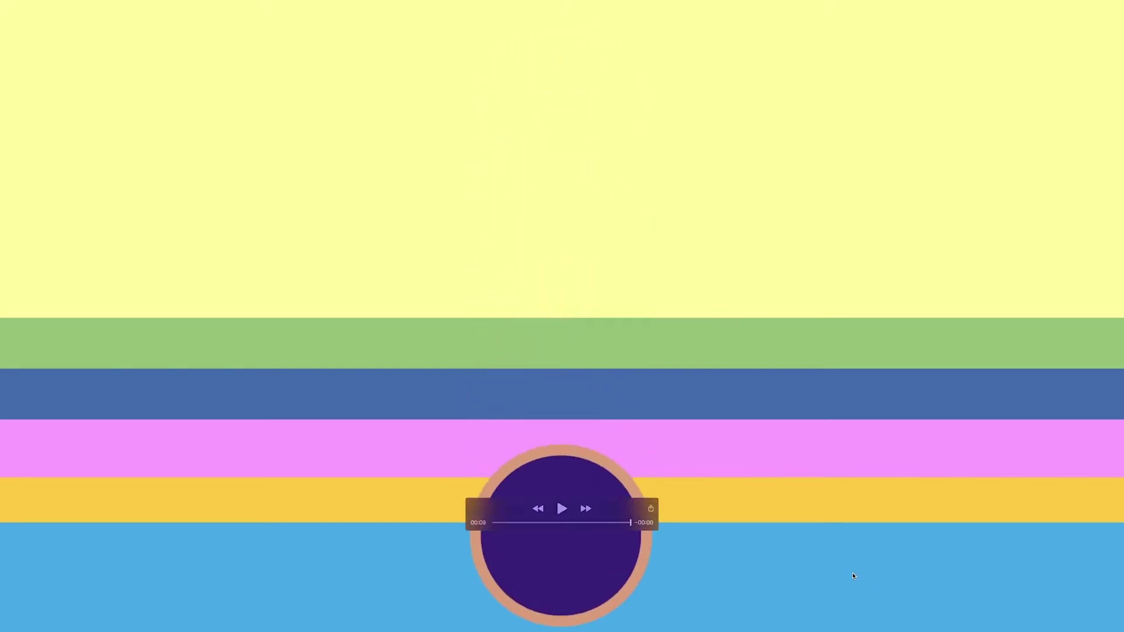
{"action": "key", "text": "Escape"}
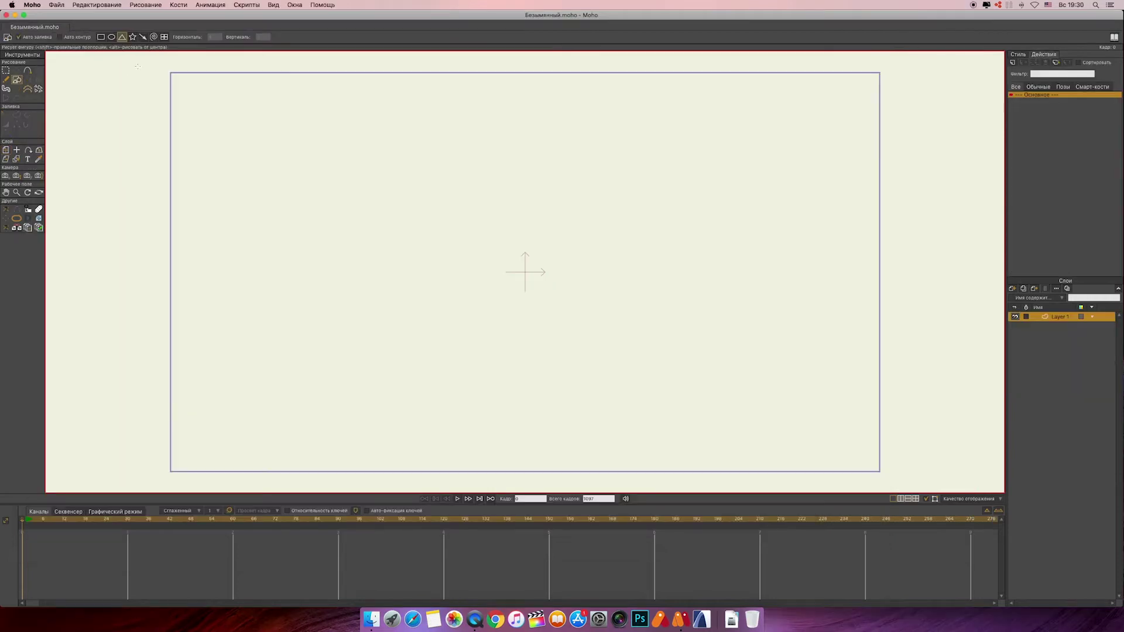
Switch to Moho and draw a pale yellow background rectangle slightly larger than the frame
{"action": "mouse_move", "coordinate": [137, 66]}
{"action": "left_mouse_down"}
{"action": "mouse_move", "coordinate": [306, 298]}
{"action": "mouse_move", "coordinate": [555, 388]}
{"action": "left_mouse_up"}
{"action": "key", "text": "super+z"}
{"action": "left_click", "coordinate": [100, 38]}
{"action": "left_click", "coordinate": [1020, 55]}
{"action": "left_click", "coordinate": [1084, 241]}
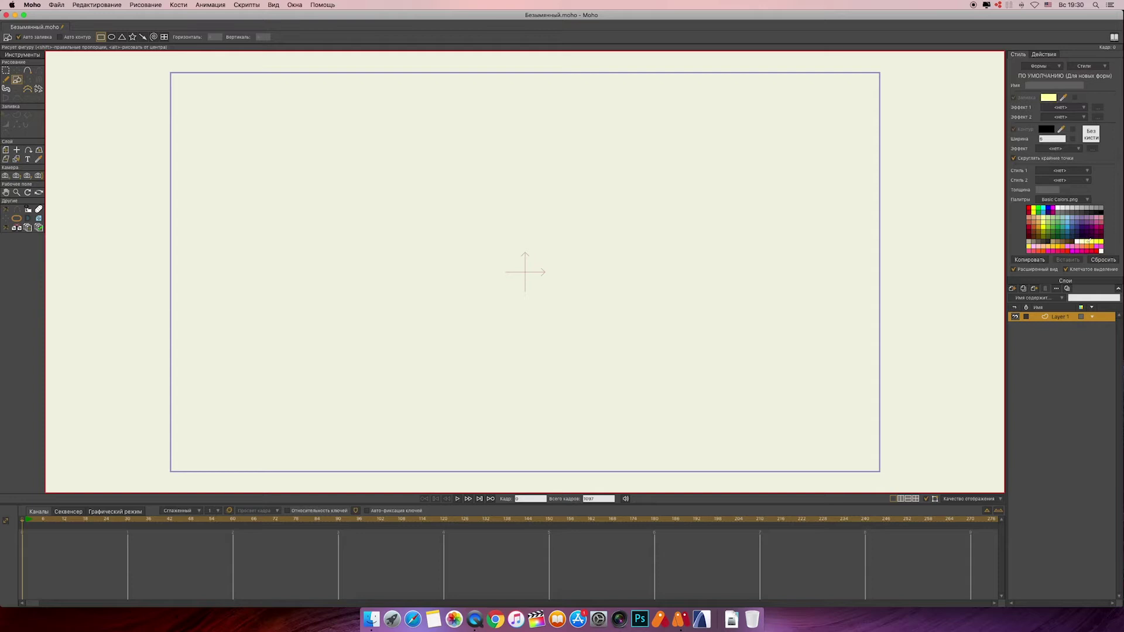
{"action": "left_click_drag", "start_coordinate": [155, 63], "coordinate": [898, 481]}
Add a new vector layer named Shar above the background layer
{"action": "left_click", "coordinate": [1012, 289]}
{"action": "left_click", "coordinate": [1051, 325]}
{"action": "type", "text": "Shar"}
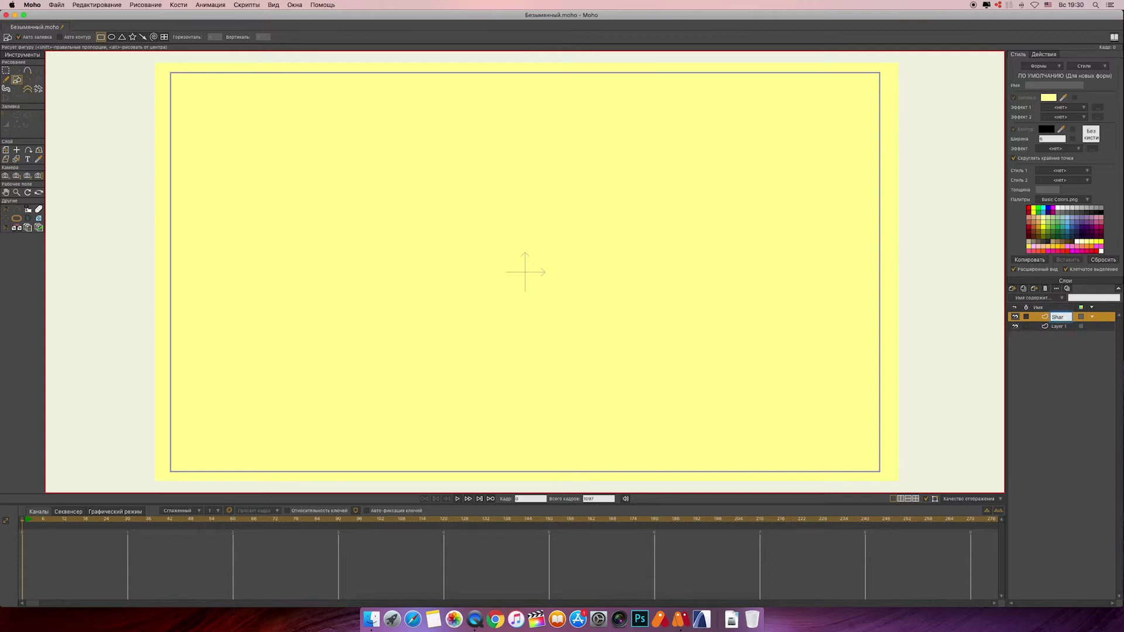
{"action": "key", "text": "Return"}
Draw a dark purple circle on the Shar layer and move it to the centre of the frame
{"action": "left_click", "coordinate": [112, 37]}
{"action": "left_click", "coordinate": [1083, 229]}
{"action": "left_click_drag", "start_coordinate": [470, 200], "coordinate": [574, 306]}
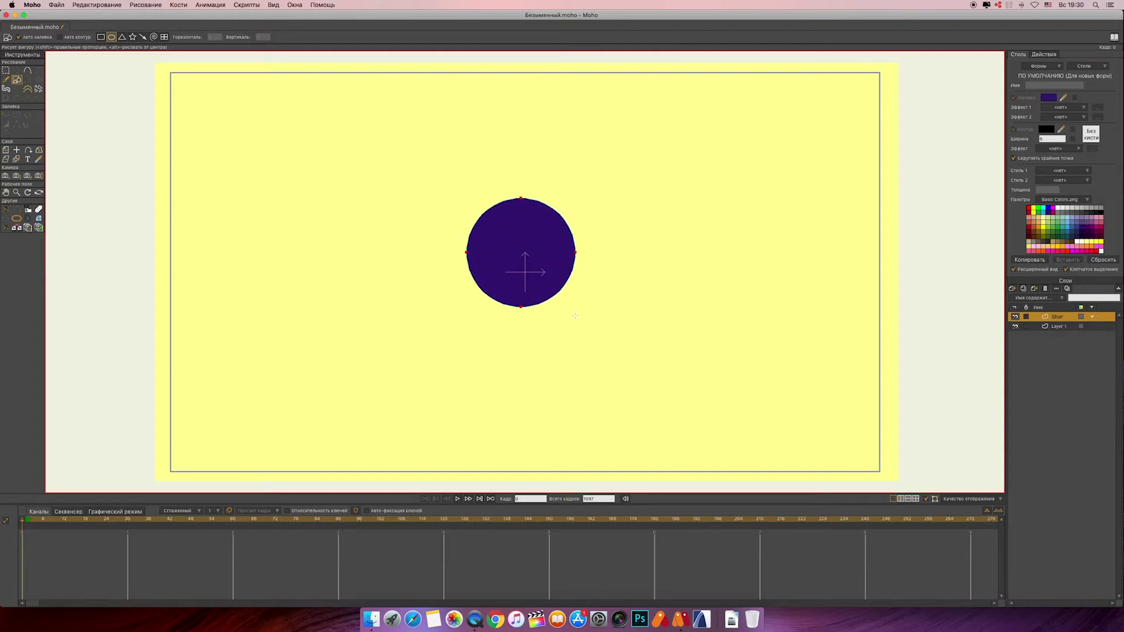
{"action": "left_click", "coordinate": [17, 70]}
{"action": "left_click_drag", "start_coordinate": [528, 246], "coordinate": [532, 263]}
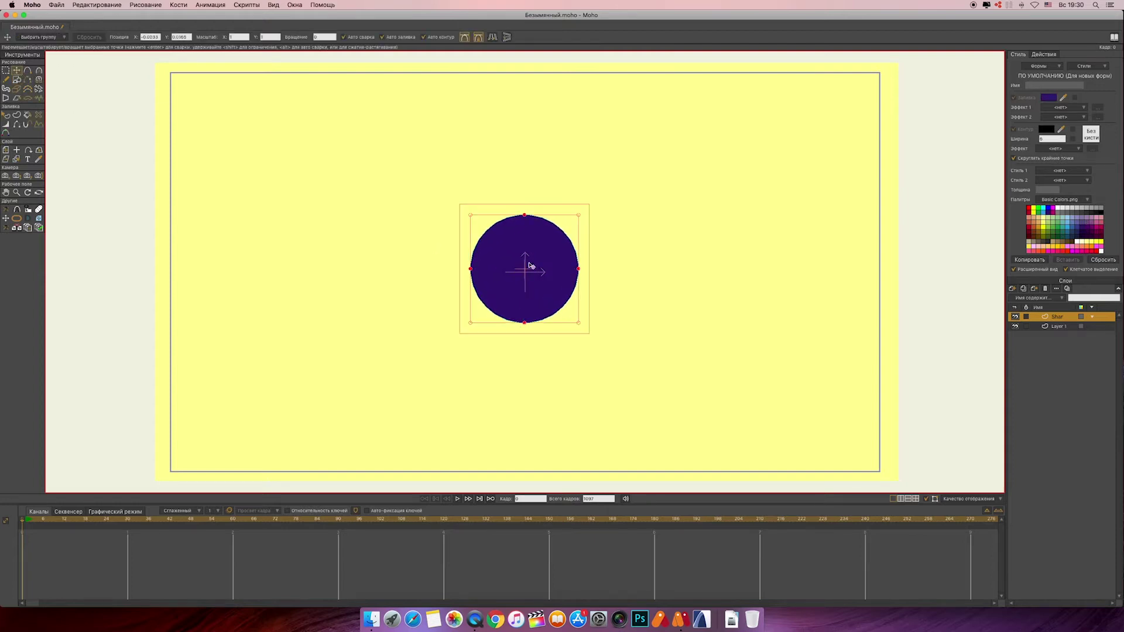
Add a salmon outline to the circle and increase the outline's width
{"action": "left_click", "coordinate": [7, 116]}
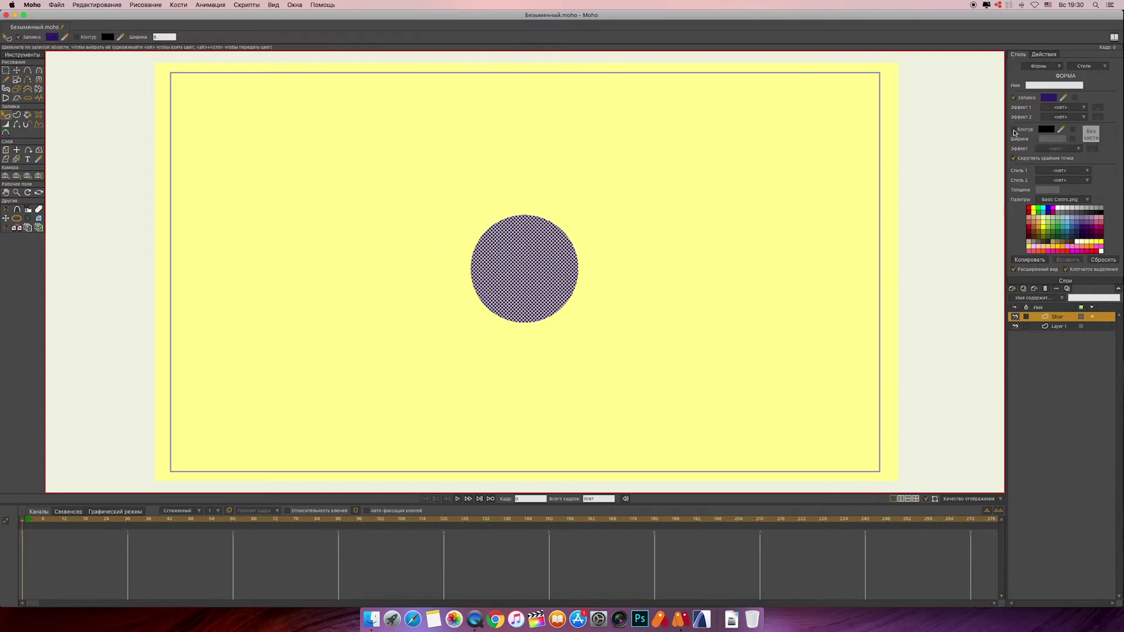
{"action": "left_click_drag", "start_coordinate": [1062, 130], "coordinate": [1043, 217]}
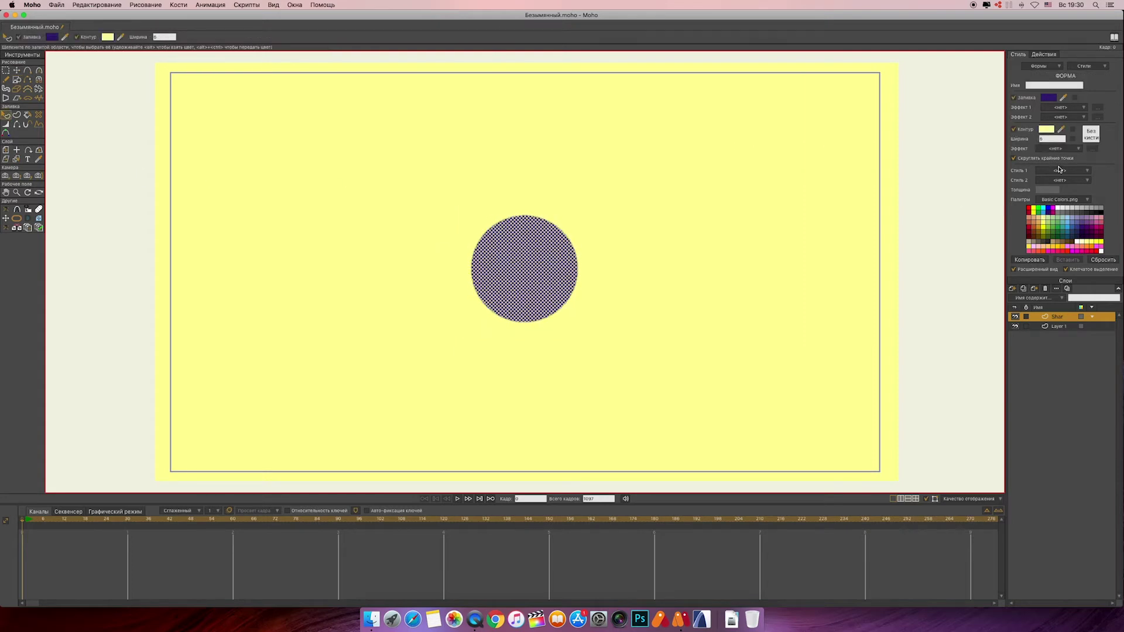
{"action": "mouse_move", "coordinate": [1061, 130]}
{"action": "left_mouse_down"}
{"action": "mouse_move", "coordinate": [1053, 228]}
{"action": "mouse_move", "coordinate": [1031, 217]}
{"action": "left_mouse_up"}
{"action": "scroll", "coordinate": [1047, 140], "scroll_direction": "up", "scroll_amount": 8}
{"action": "scroll", "coordinate": [1048, 140], "scroll_direction": "up", "scroll_amount": 7}
Add a new vector layer and draw a wide blue rectangle across the lower part of the frame
{"action": "left_click", "coordinate": [1013, 288]}
{"action": "left_click", "coordinate": [1032, 301]}
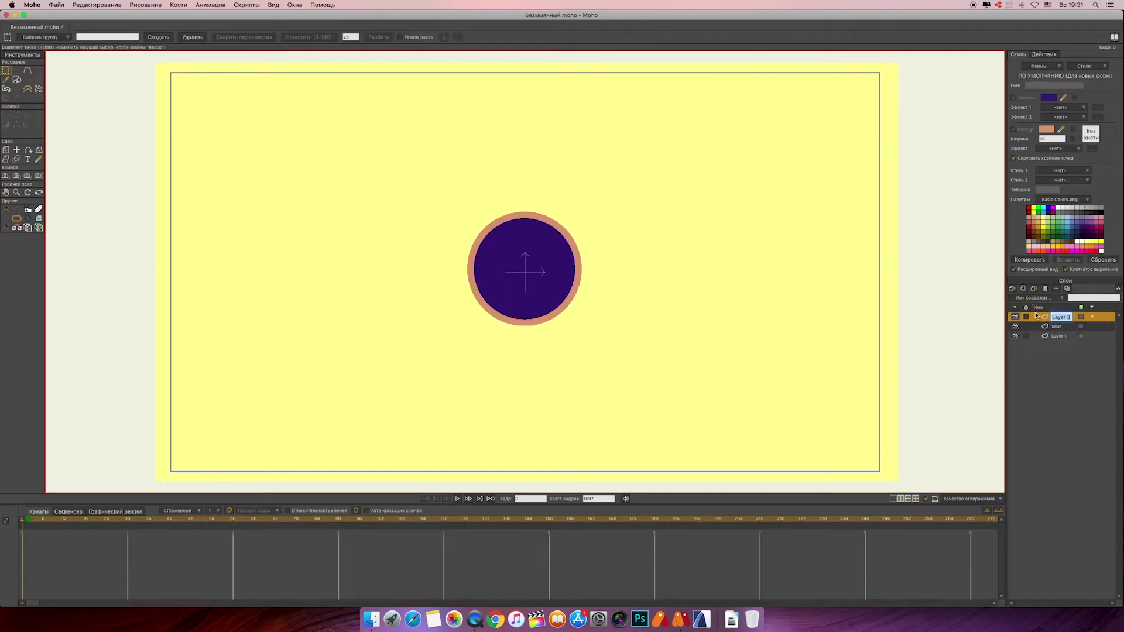
{"action": "left_click", "coordinate": [17, 79]}
{"action": "left_click", "coordinate": [101, 38]}
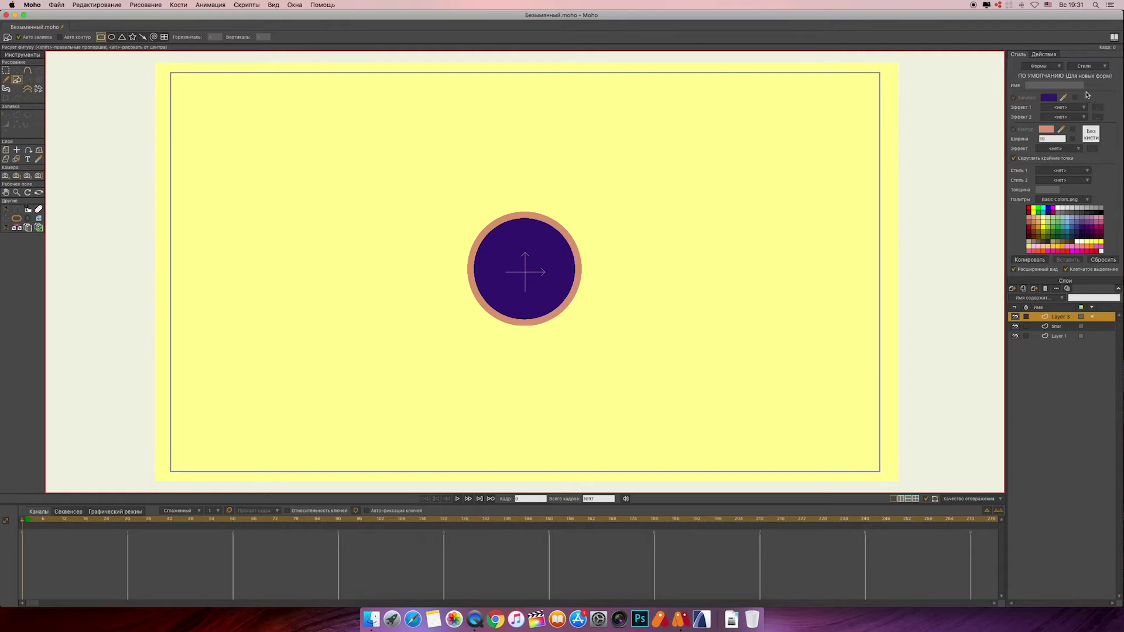
{"action": "left_click", "coordinate": [1076, 225]}
{"action": "left_click_drag", "start_coordinate": [132, 384], "coordinate": [907, 487]}
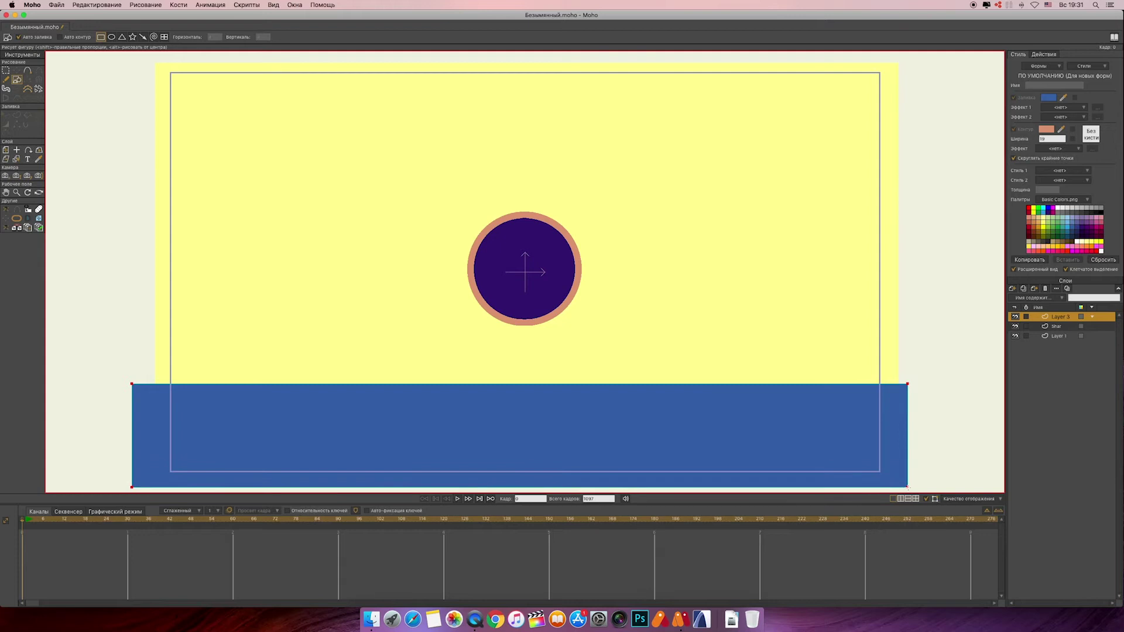
Draw a slightly taller green rectangle on a new vector layer and place that layer beneath the blue rectangle's layer
{"action": "left_click", "coordinate": [1012, 289]}
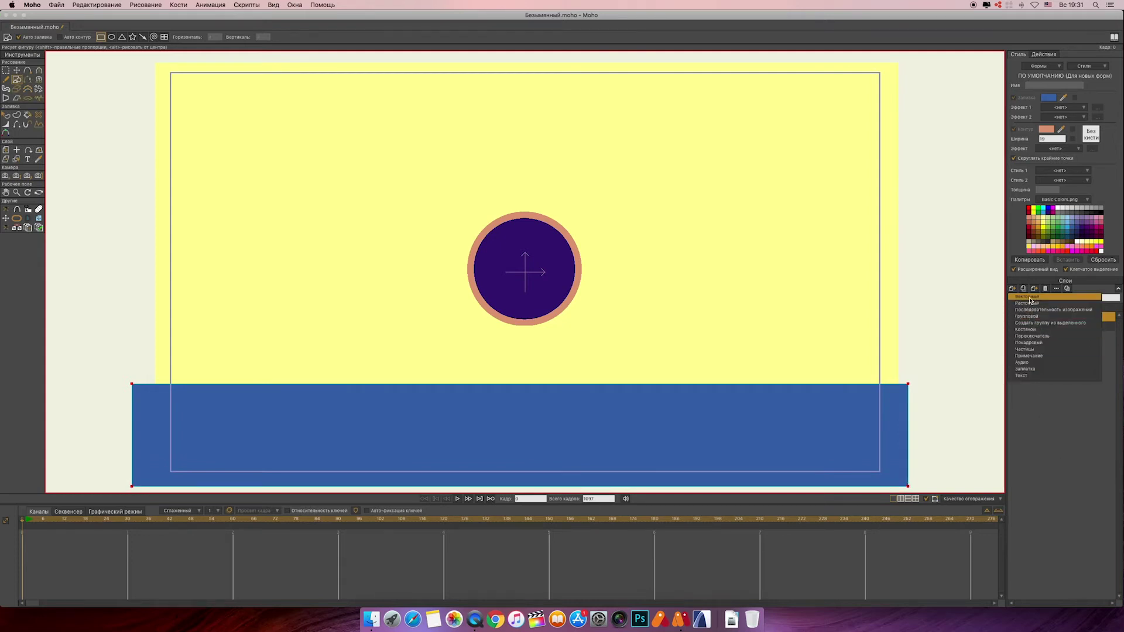
{"action": "left_click", "coordinate": [1030, 299]}
{"action": "left_click", "coordinate": [1056, 218]}
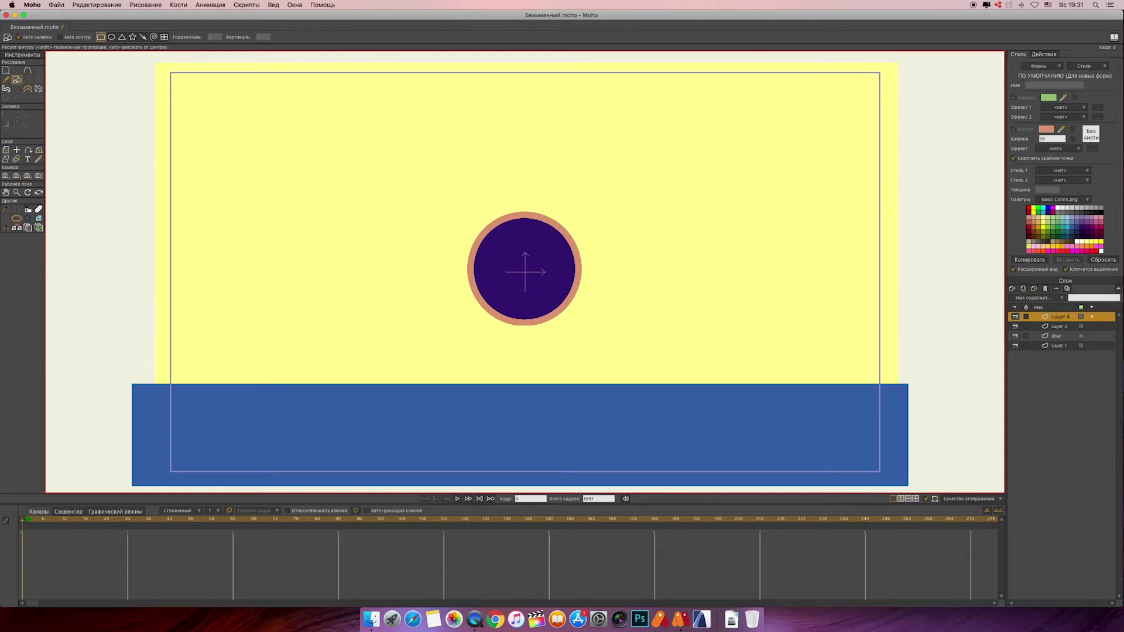
{"action": "left_click_drag", "start_coordinate": [131, 350], "coordinate": [911, 486]}
{"action": "left_click_drag", "start_coordinate": [1038, 318], "coordinate": [1041, 326]}
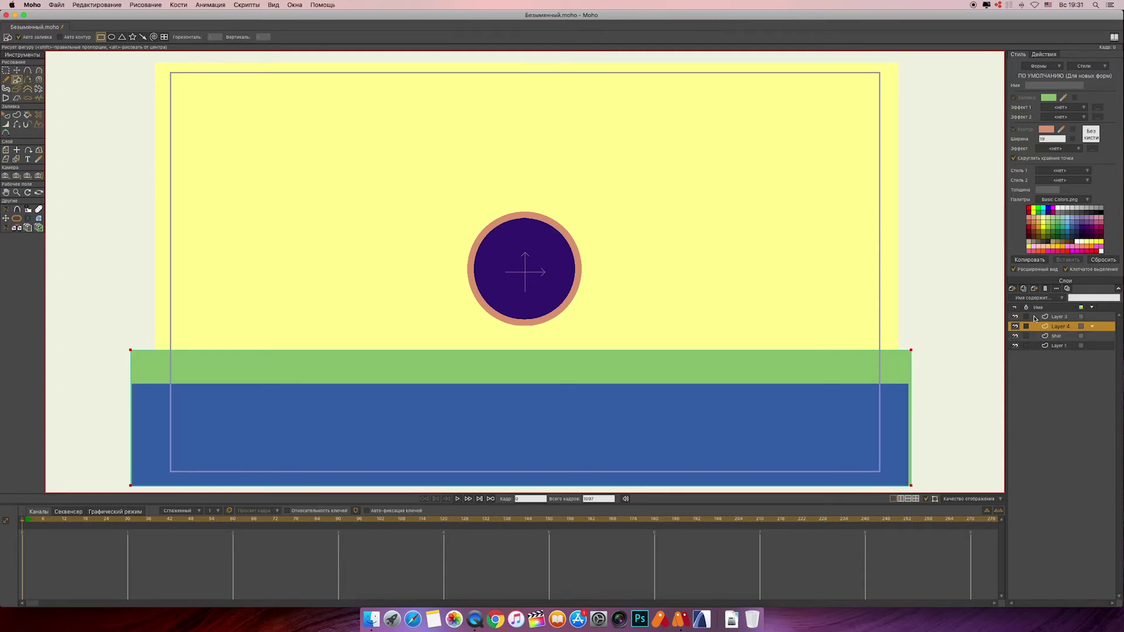
Raise the green rectangle's upper two points to about the middle of the frame
{"action": "left_click", "coordinate": [6, 71]}
{"action": "left_click_drag", "start_coordinate": [111, 306], "coordinate": [937, 387]}
{"action": "left_click", "coordinate": [16, 70]}
{"action": "left_click_drag", "start_coordinate": [522, 349], "coordinate": [523, 273]}
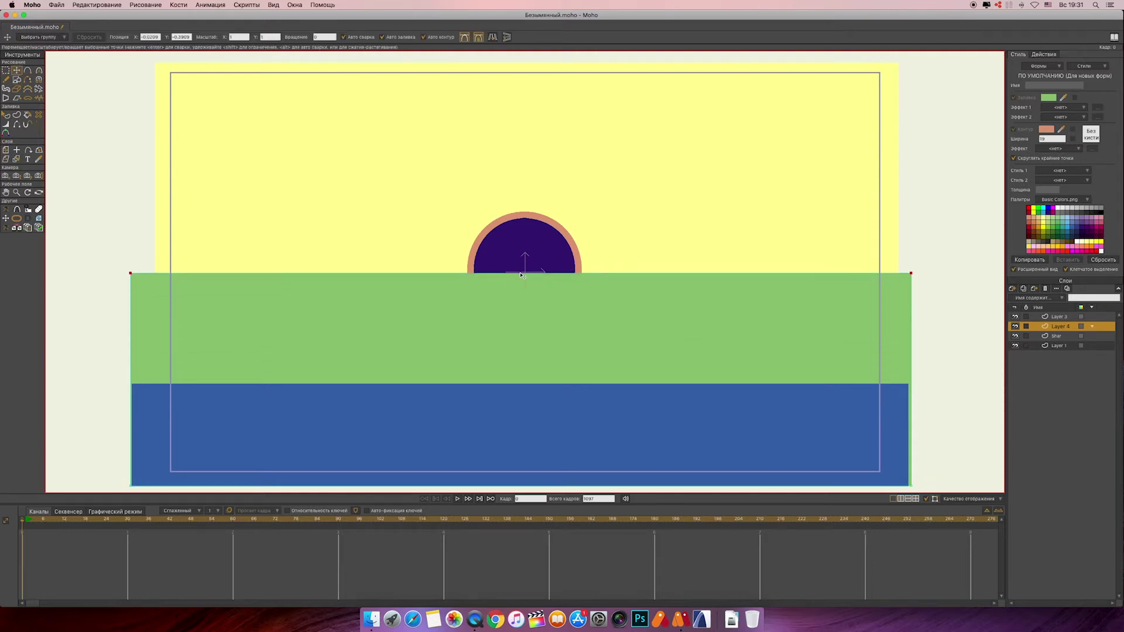
Raise the blue rectangle's upper two points to just below the green rectangle's upper edge, leaving a narrow green stripe
{"action": "left_click", "coordinate": [1033, 317]}
{"action": "left_click", "coordinate": [6, 69]}
{"action": "left_click_drag", "start_coordinate": [101, 352], "coordinate": [937, 431]}
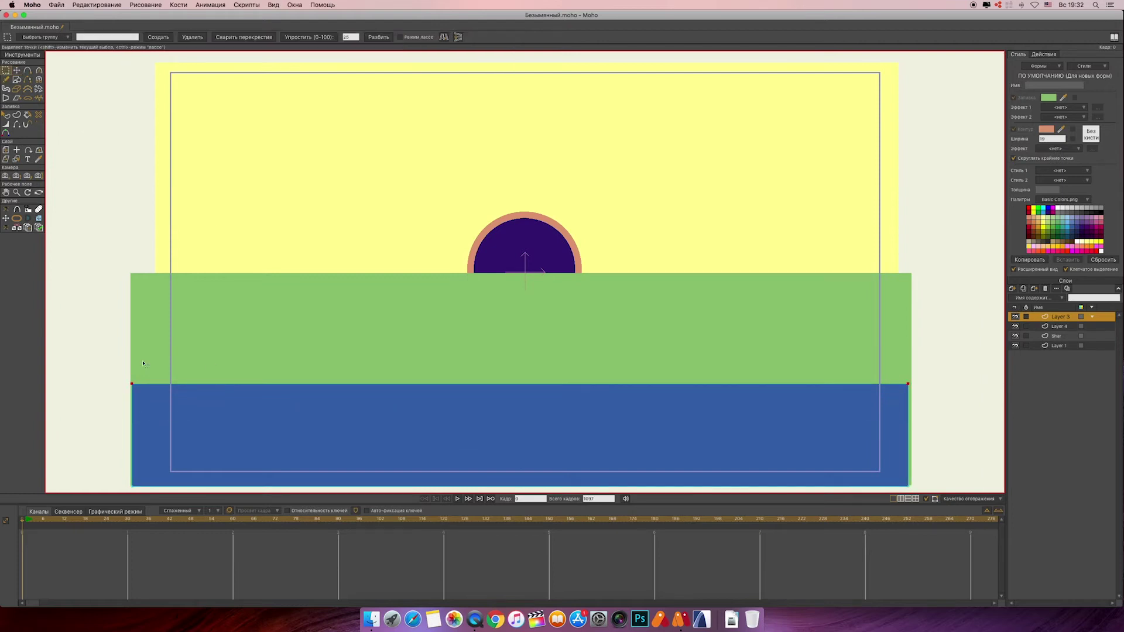
{"action": "left_click", "coordinate": [16, 70]}
{"action": "left_click_drag", "start_coordinate": [527, 387], "coordinate": [526, 308]}
Add a new vector layer and draw a pink rectangle over the lower part of the blue one
{"action": "left_click", "coordinate": [1022, 291]}
{"action": "left_click", "coordinate": [1031, 296]}
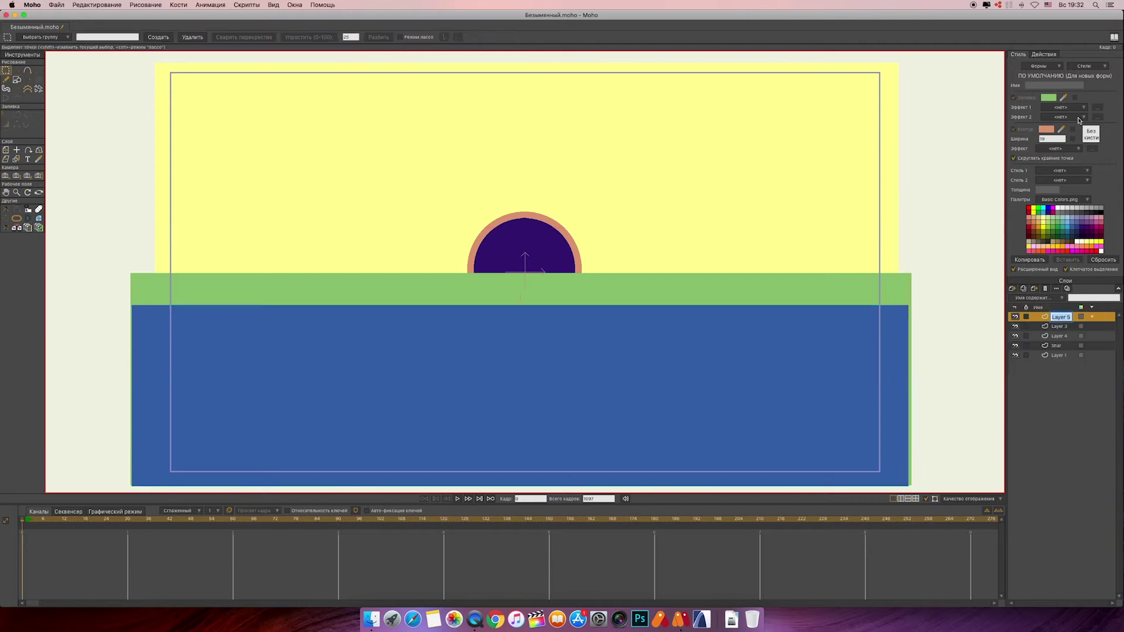
{"action": "left_click", "coordinate": [1033, 223]}
{"action": "left_click", "coordinate": [1075, 240]}
{"action": "left_click_drag", "start_coordinate": [363, 320], "coordinate": [364, 302]}
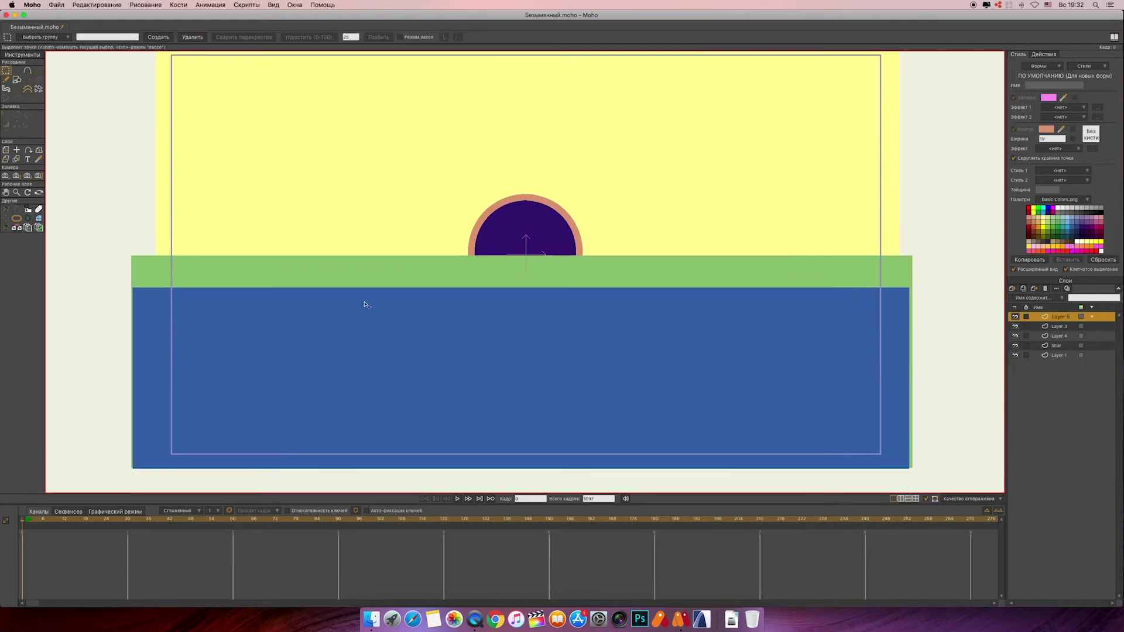
{"action": "left_click", "coordinate": [16, 79]}
{"action": "mouse_move", "coordinate": [133, 319]}
{"action": "left_mouse_down"}
{"action": "mouse_move", "coordinate": [867, 491]}
{"action": "mouse_move", "coordinate": [899, 457]}
{"action": "mouse_move", "coordinate": [910, 469]}
{"action": "left_mouse_up"}
Add a new vector layer and draw an orange-yellow rectangle over the lower part of the pink one
{"action": "left_click", "coordinate": [1013, 289]}
{"action": "left_click", "coordinate": [1024, 297]}
{"action": "left_click", "coordinate": [1057, 241]}
{"action": "left_click_drag", "start_coordinate": [132, 356], "coordinate": [911, 468]}
Add a new vector layer and draw a light blue rectangle over the lower part of the orange-yellow one
{"action": "left_click", "coordinate": [1012, 289]}
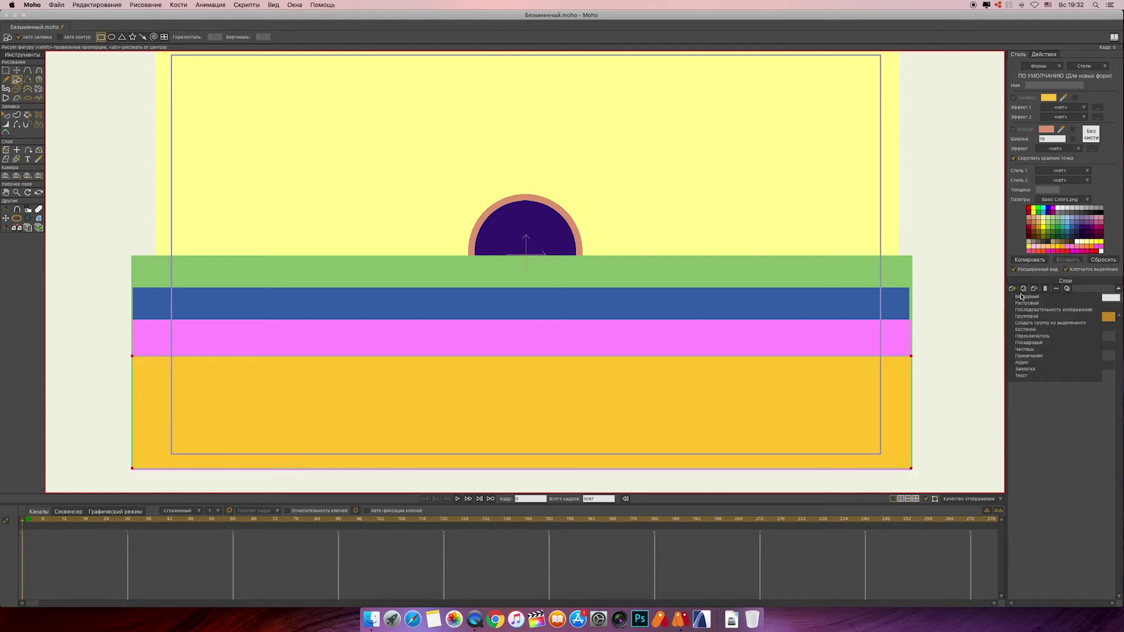
{"action": "left_click", "coordinate": [1038, 297]}
{"action": "left_click", "coordinate": [1070, 225]}
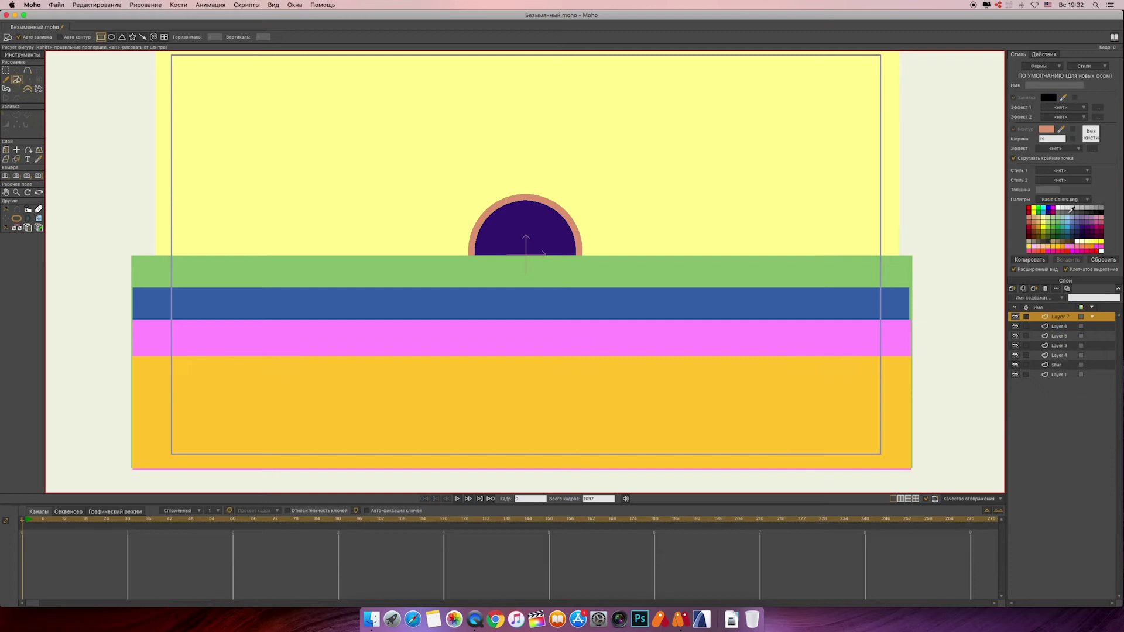
{"action": "left_click_drag", "start_coordinate": [132, 384], "coordinate": [911, 469]}
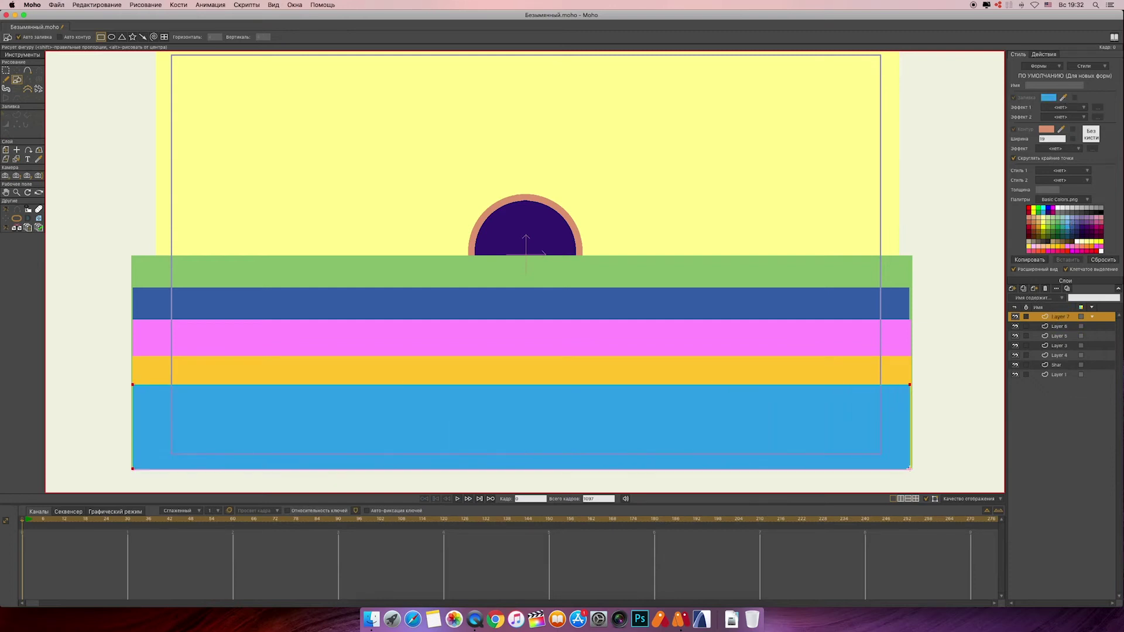
Group the Shar layer with the five stripe layers and allow layer order animation in the group's depth sorting settings
{"action": "left_click", "coordinate": [1037, 369], "text": "shift"}
{"action": "right_click", "coordinate": [1038, 369]}
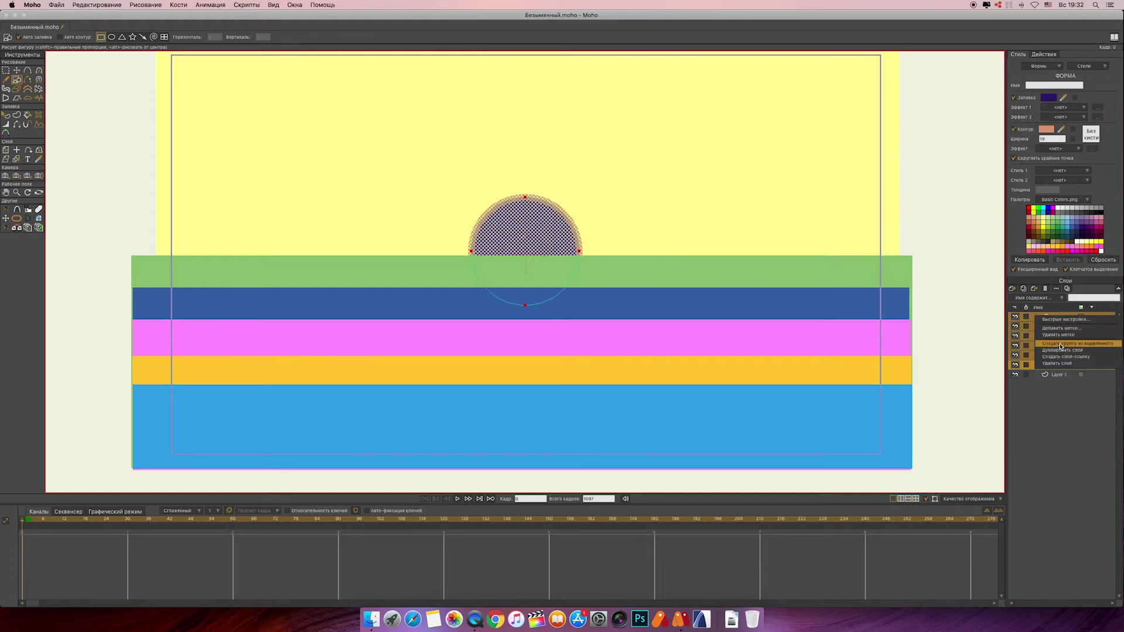
{"action": "left_click", "coordinate": [1061, 344]}
{"action": "left_click", "coordinate": [1046, 319]}
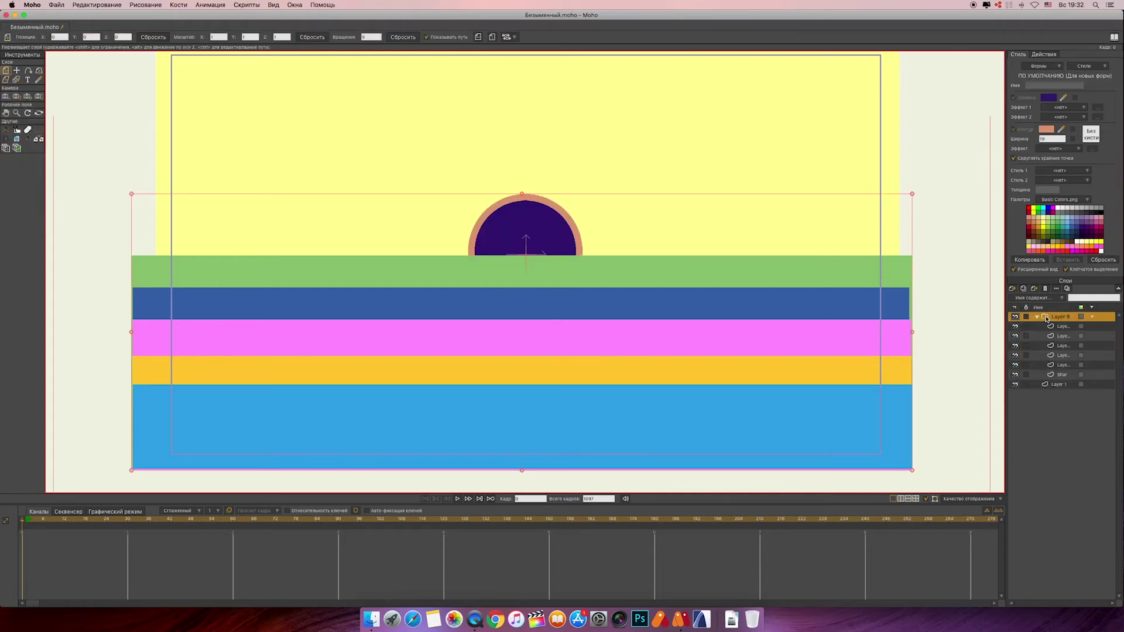
{"action": "double_click", "coordinate": [1046, 319]}
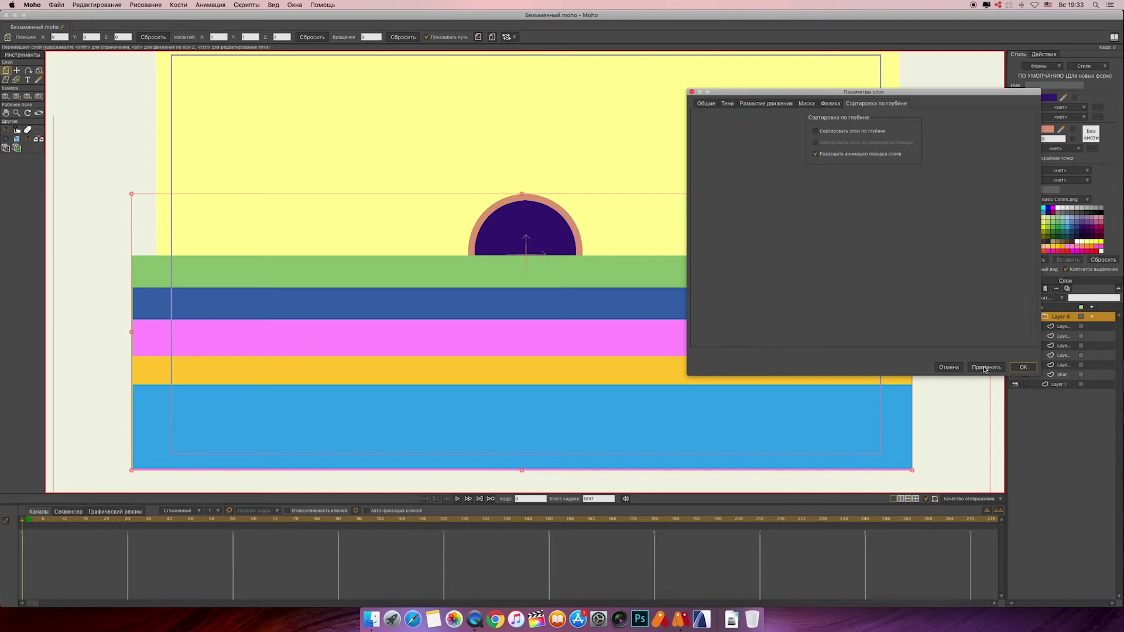
{"action": "left_click", "coordinate": [1024, 367]}
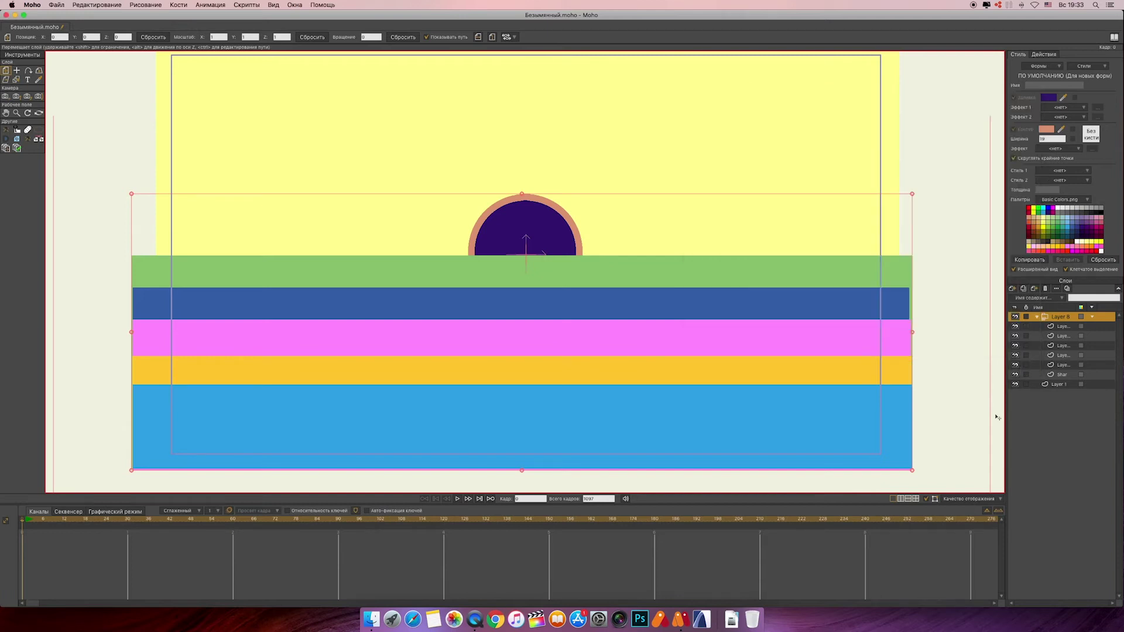
Keyframe the Shar ball lowered behind the light blue stripe at frame 1 and raised above all stripes at frame 18
{"action": "left_click", "coordinate": [1042, 378]}
{"action": "left_click_drag", "start_coordinate": [534, 264], "coordinate": [529, 395]}
{"action": "left_click", "coordinate": [26, 526]}
{"action": "left_click", "coordinate": [527, 395]}
{"action": "left_click_drag", "start_coordinate": [27, 525], "coordinate": [86, 525]}
{"action": "left_click_drag", "start_coordinate": [528, 397], "coordinate": [547, 135]}
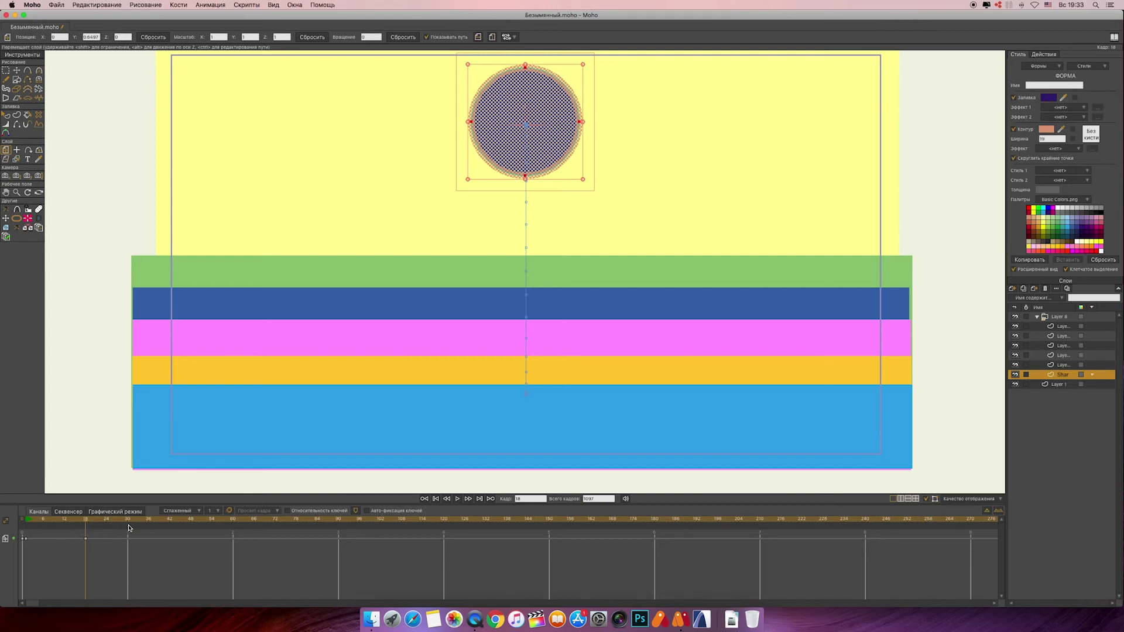
At frame 42, move the Shar layer above the green stripe's layer and lower the ball; raise the ball again at frame 66
{"action": "left_click_drag", "start_coordinate": [84, 525], "coordinate": [170, 526]}
{"action": "left_click_drag", "start_coordinate": [1043, 379], "coordinate": [1025, 365]}
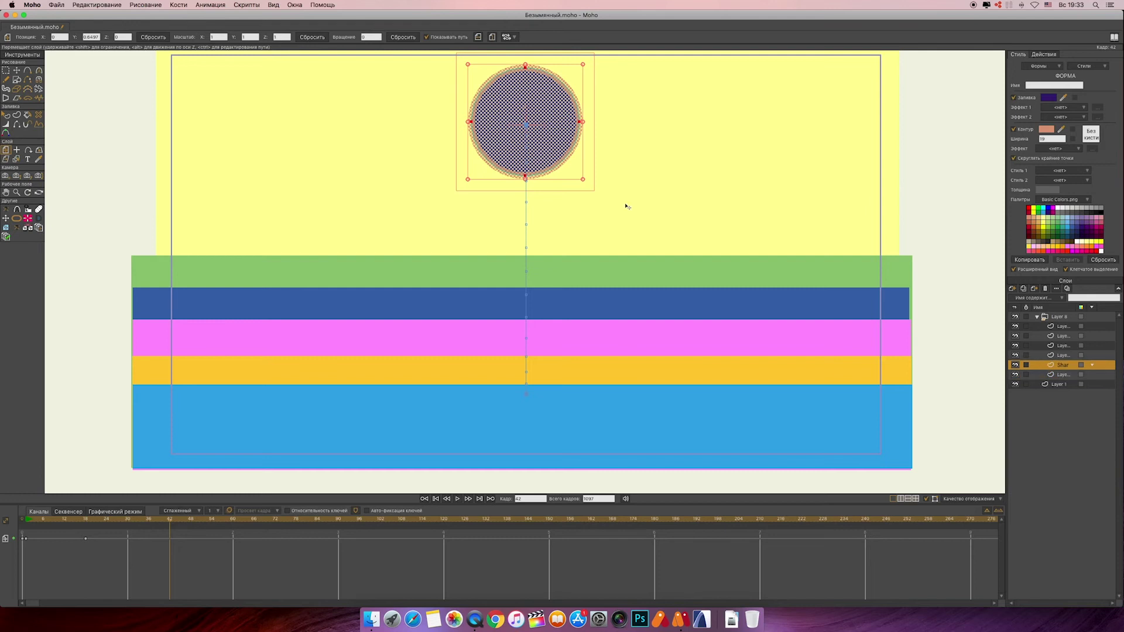
{"action": "left_click_drag", "start_coordinate": [527, 124], "coordinate": [535, 389]}
{"action": "left_click_drag", "start_coordinate": [223, 525], "coordinate": [254, 531]}
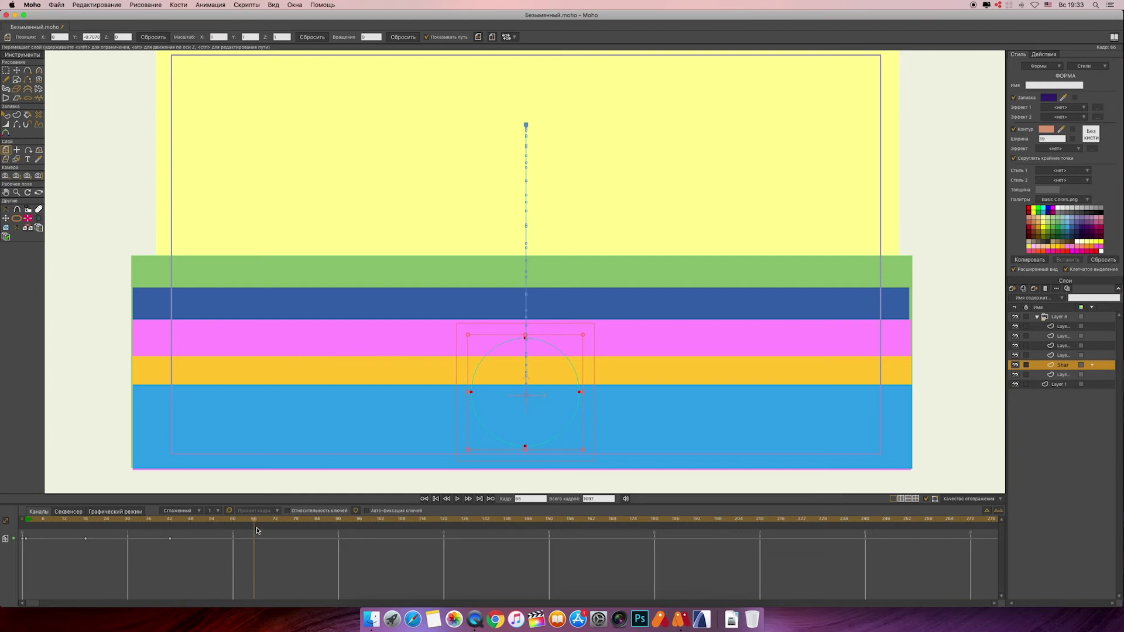
{"action": "left_click_drag", "start_coordinate": [527, 397], "coordinate": [527, 122]}
At frame 66, move the Shar layer above the dark blue stripe's layer; lower the ball at frame 90 and raise it at frame 120
{"action": "left_click_drag", "start_coordinate": [1044, 370], "coordinate": [1044, 355]}
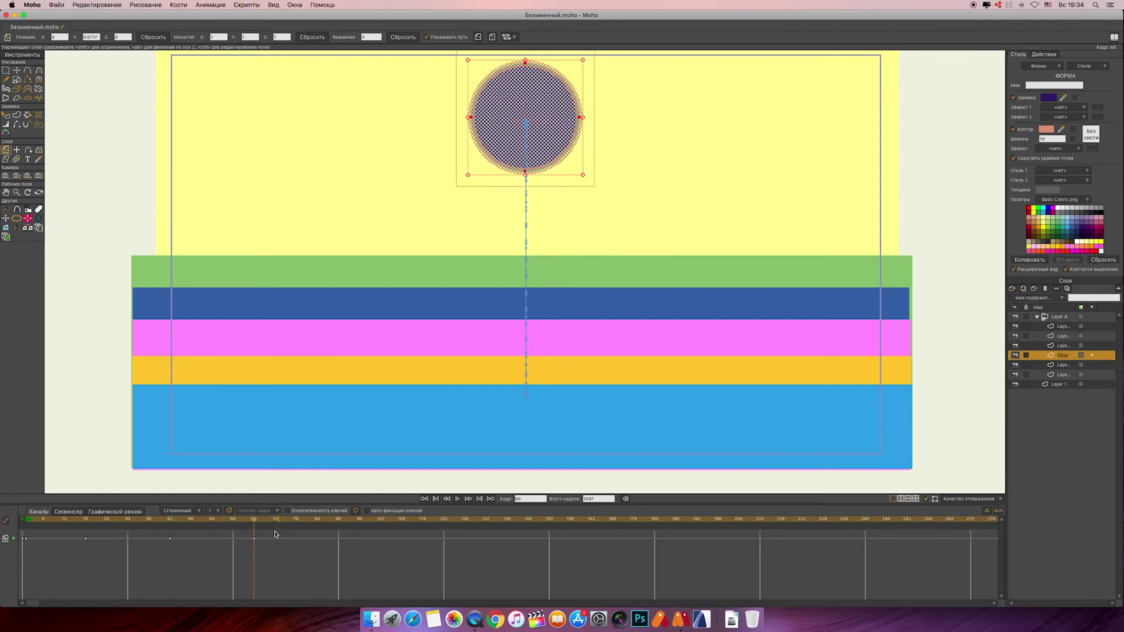
{"action": "left_click_drag", "start_coordinate": [254, 523], "coordinate": [338, 528]}
{"action": "left_click_drag", "start_coordinate": [526, 117], "coordinate": [527, 384]}
{"action": "left_click_drag", "start_coordinate": [344, 525], "coordinate": [445, 527]}
{"action": "left_click_drag", "start_coordinate": [554, 400], "coordinate": [553, 134]}
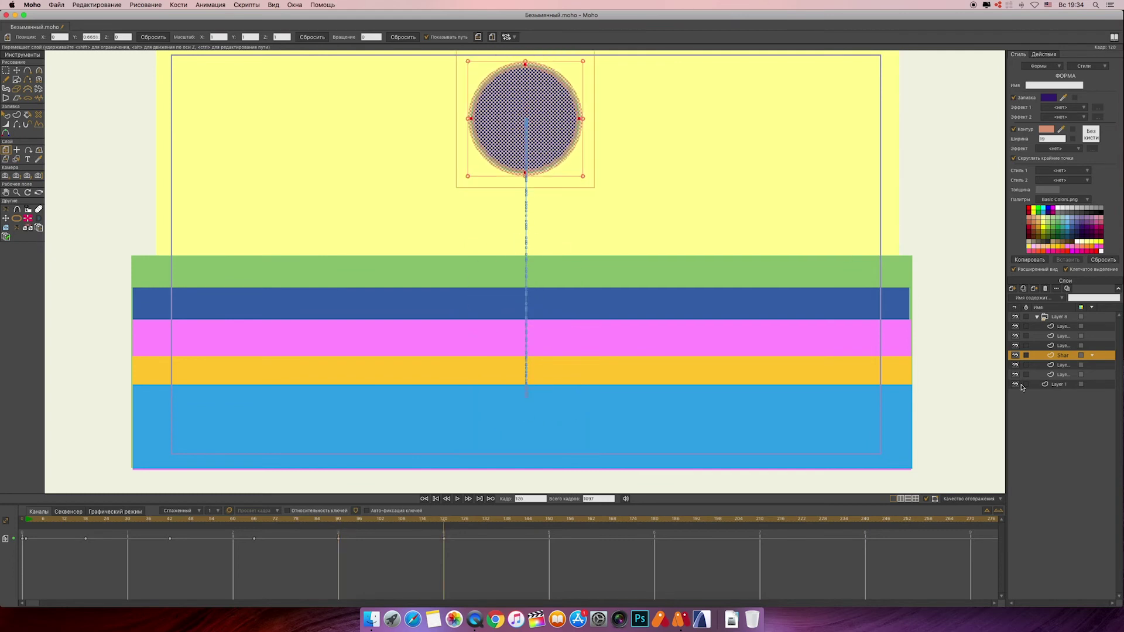
At frame 120, move the Shar layer above the pink stripe's layer; lower the ball at frame 144 and raise it at frame 168
{"action": "left_click_drag", "start_coordinate": [1040, 358], "coordinate": [1042, 348]}
{"action": "left_click_drag", "start_coordinate": [441, 531], "coordinate": [529, 527]}
{"action": "left_click_drag", "start_coordinate": [529, 133], "coordinate": [530, 404]}
{"action": "left_click_drag", "start_coordinate": [529, 523], "coordinate": [613, 523]}
{"action": "left_click_drag", "start_coordinate": [530, 403], "coordinate": [540, 138]}
At frame 168, move the Shar layer above the orange-yellow stripe's layer; lower the ball at frame 192 and raise it at frame 216
{"action": "left_click_drag", "start_coordinate": [1064, 346], "coordinate": [1064, 331]}
{"action": "left_click_drag", "start_coordinate": [612, 528], "coordinate": [698, 527]}
{"action": "left_click_drag", "start_coordinate": [527, 134], "coordinate": [527, 394]}
{"action": "left_click_drag", "start_coordinate": [698, 523], "coordinate": [781, 521]}
{"action": "left_click_drag", "start_coordinate": [527, 394], "coordinate": [527, 130]}
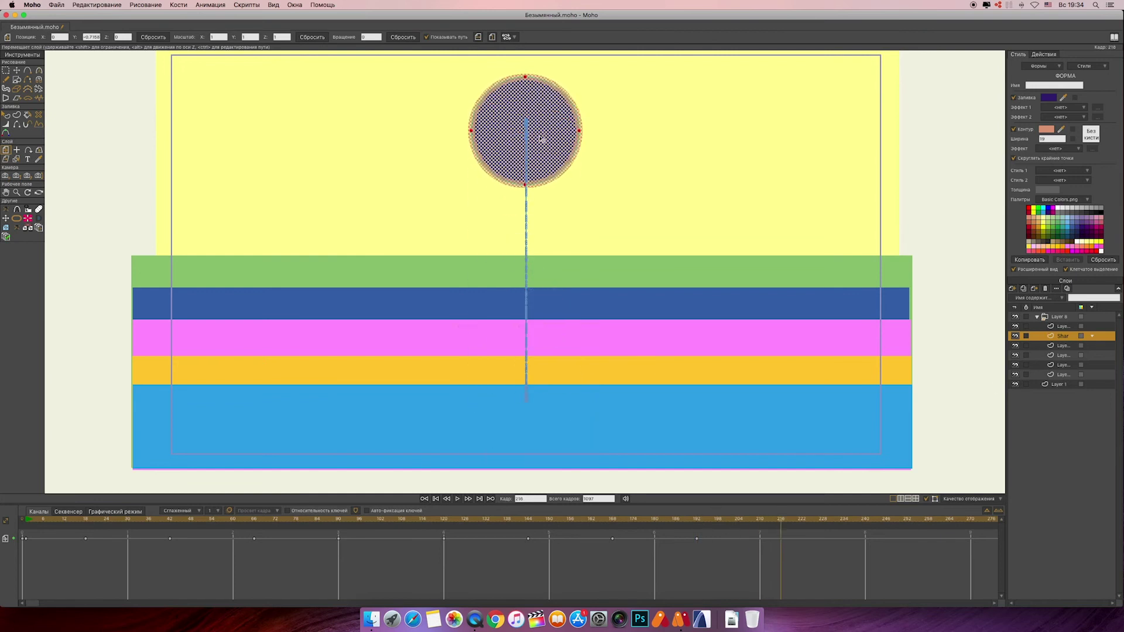
At frame 216, move the Shar layer above the light blue stripe's layer; lower the ball at frame 240 and end the animation at frame 270
{"action": "left_click_drag", "start_coordinate": [1043, 338], "coordinate": [1045, 323]}
{"action": "left_click_drag", "start_coordinate": [783, 525], "coordinate": [865, 521]}
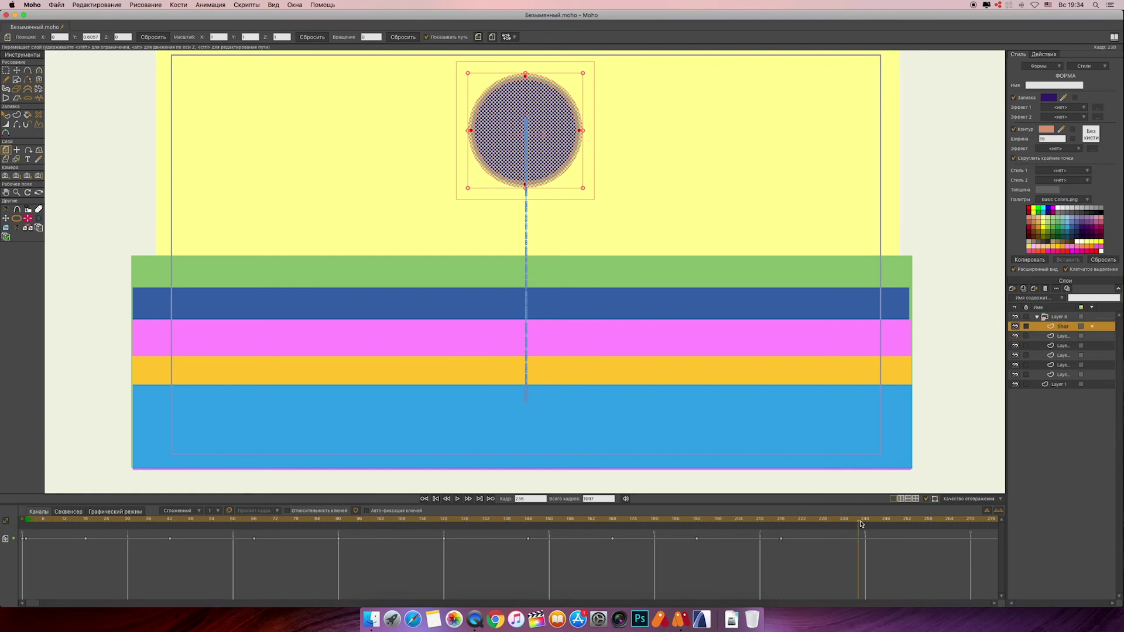
{"action": "left_click_drag", "start_coordinate": [518, 131], "coordinate": [528, 392]}
{"action": "left_click_drag", "start_coordinate": [866, 523], "coordinate": [973, 524]}
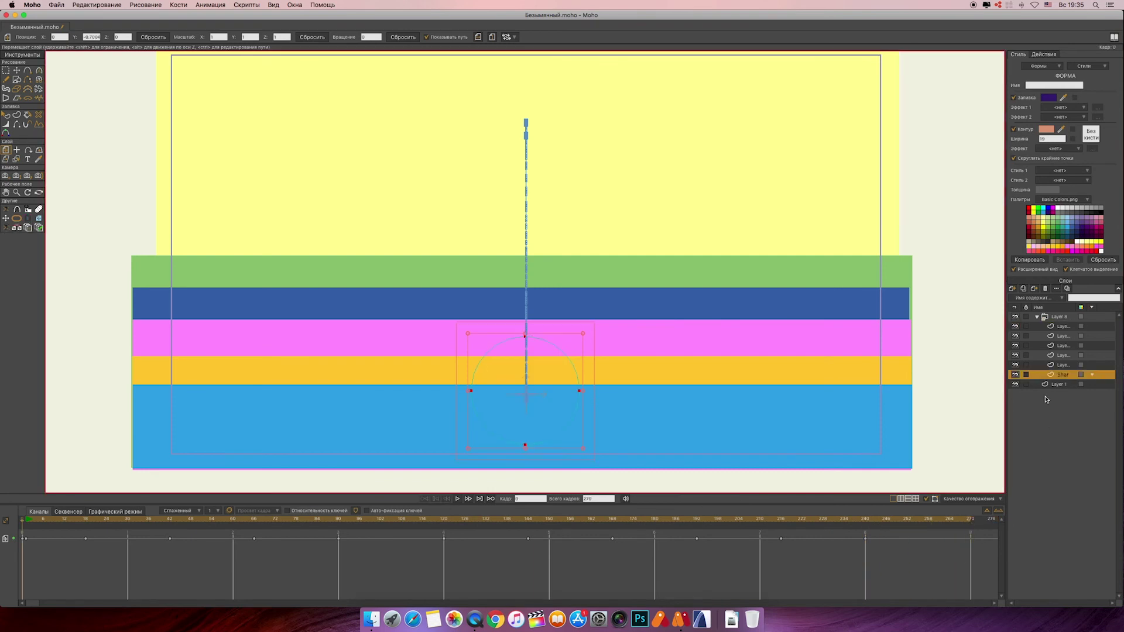
Select the background layer Layer 1 and play the animation to check the ball's order among the stripes
{"action": "left_click", "coordinate": [1054, 385]}
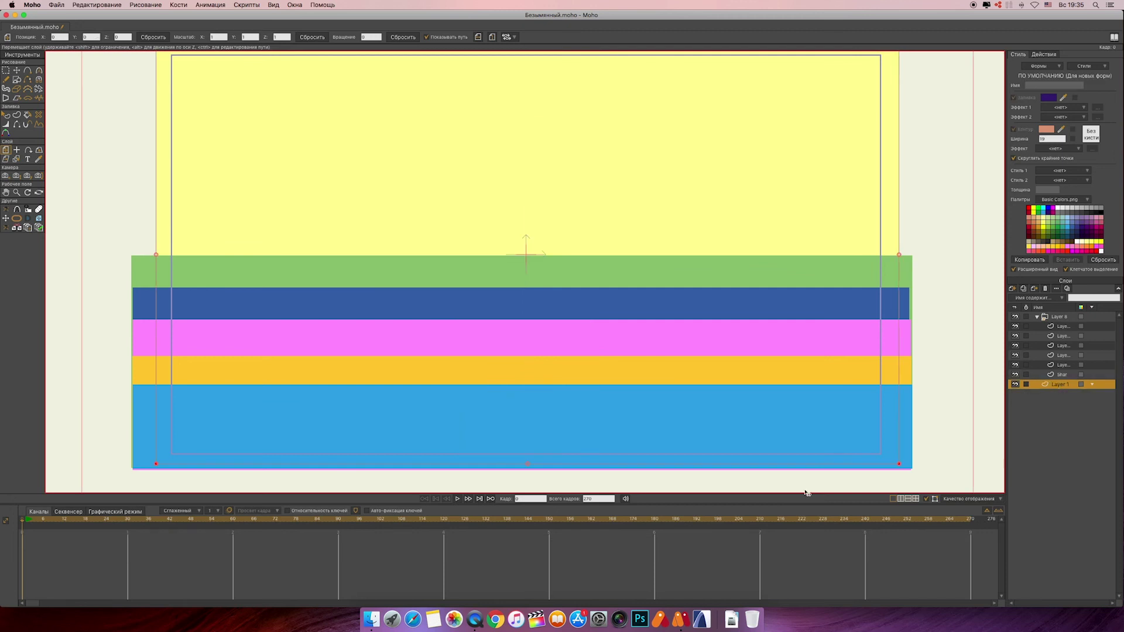
{"action": "left_click", "coordinate": [458, 499]}
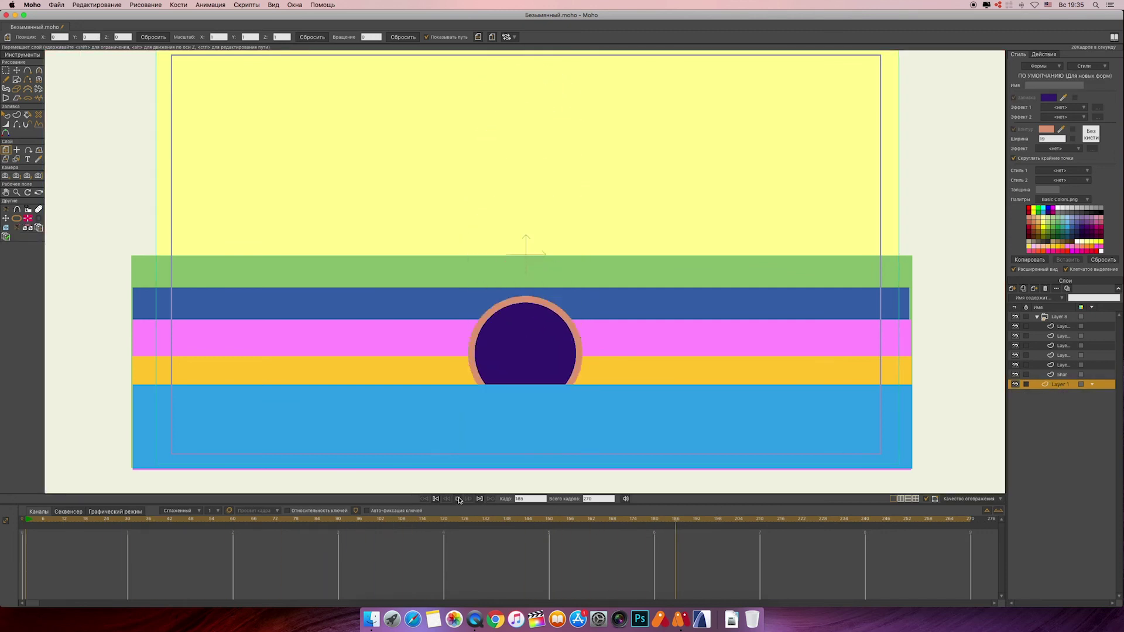
{"action": "left_click", "coordinate": [458, 499]}
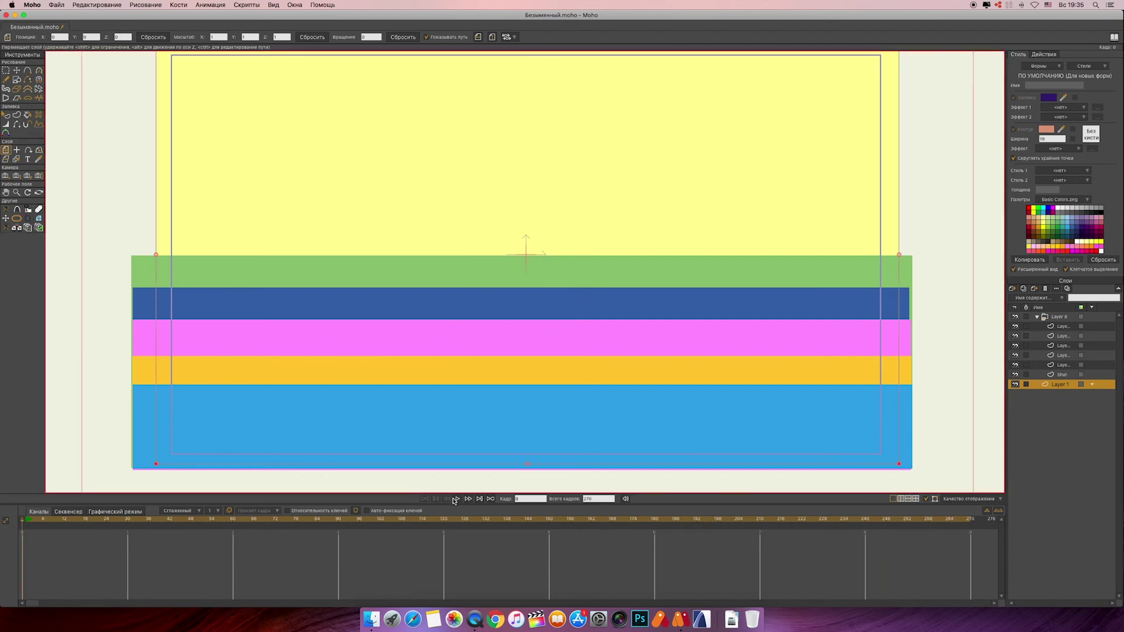
{"action": "left_click", "coordinate": [458, 499]}
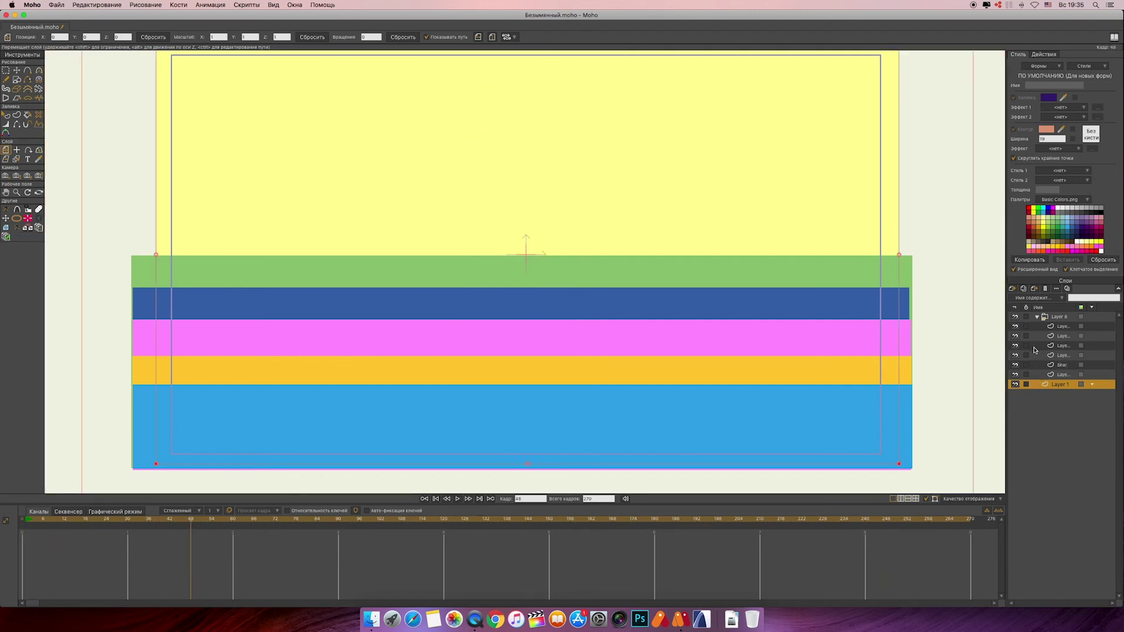
Select the Shar layer and move it above the green stripe's layer at frame 18
{"action": "left_click", "coordinate": [1054, 364]}
{"action": "left_click_drag", "start_coordinate": [186, 522], "coordinate": [86, 522]}
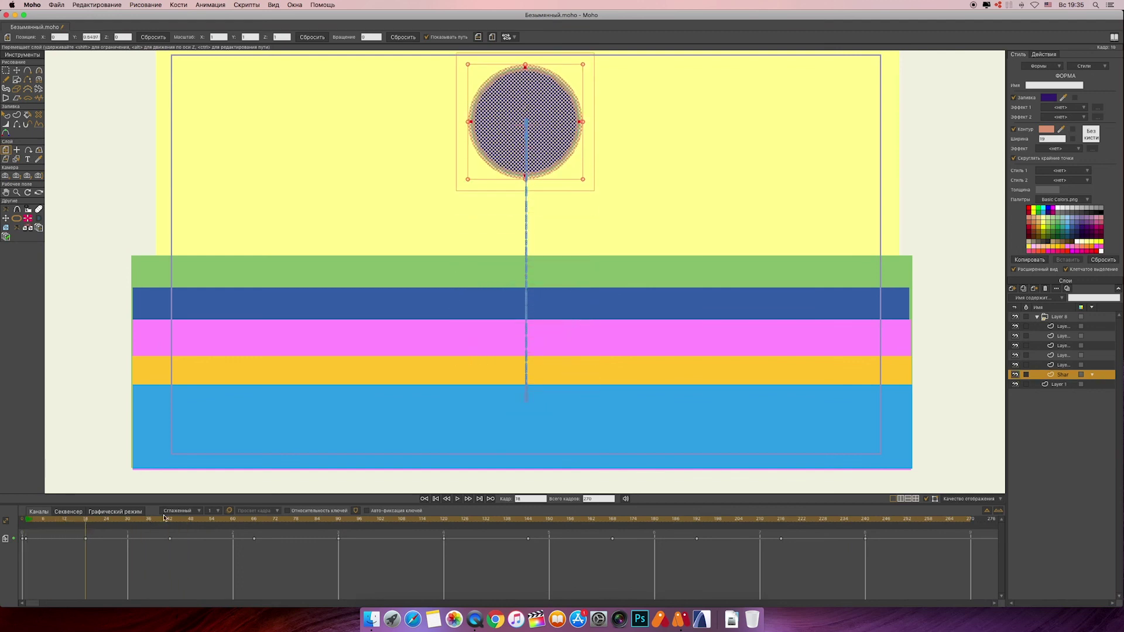
{"action": "left_click_drag", "start_coordinate": [1042, 378], "coordinate": [1043, 363]}
Scrub and replay the animation to check the ball's layer order, return to the start and select Layer 1
{"action": "left_click_drag", "start_coordinate": [87, 523], "coordinate": [314, 538]}
{"action": "left_click_drag", "start_coordinate": [316, 539], "coordinate": [319, 540]}
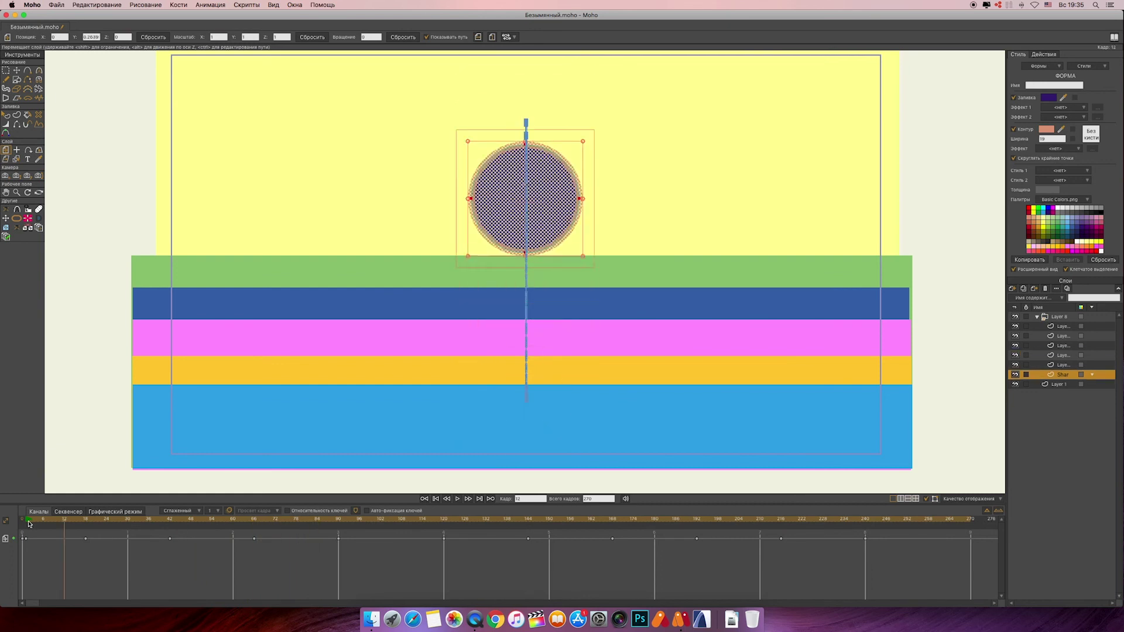
{"action": "key", "text": "shift+Left"}
{"action": "left_click", "coordinate": [456, 499]}
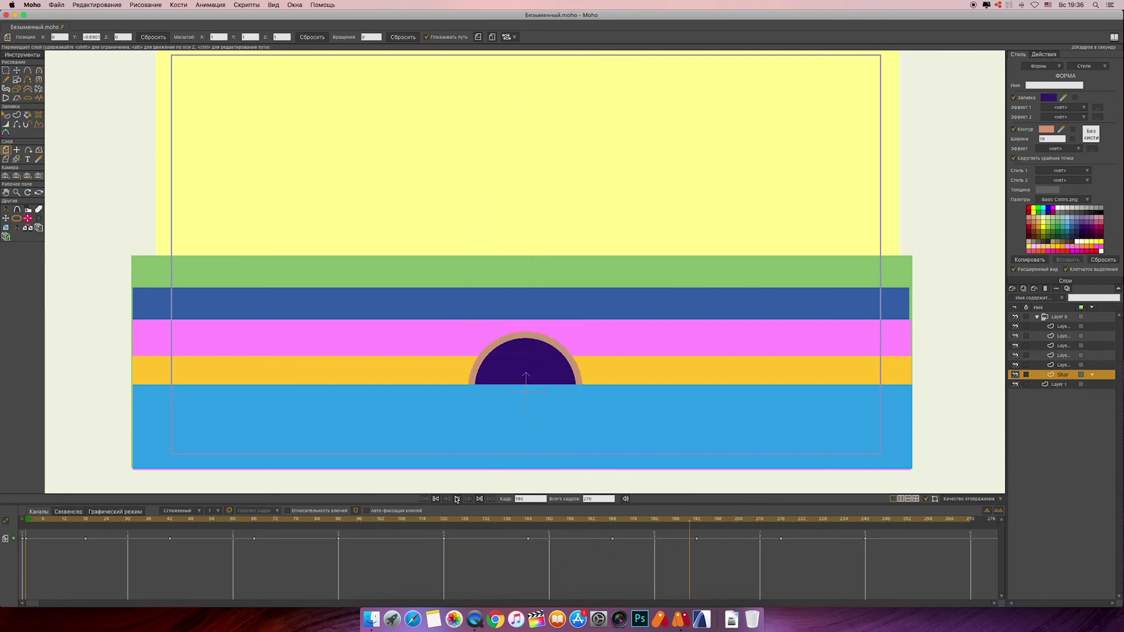
{"action": "left_click", "coordinate": [457, 498]}
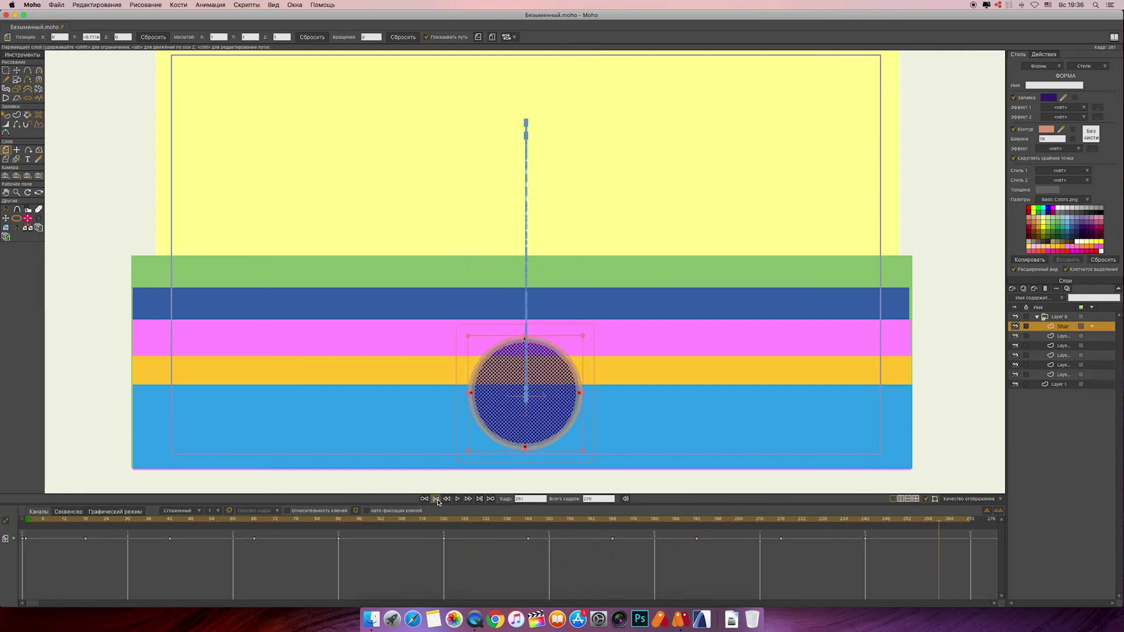
{"action": "left_click", "coordinate": [436, 499]}
{"action": "left_click", "coordinate": [1057, 385]}
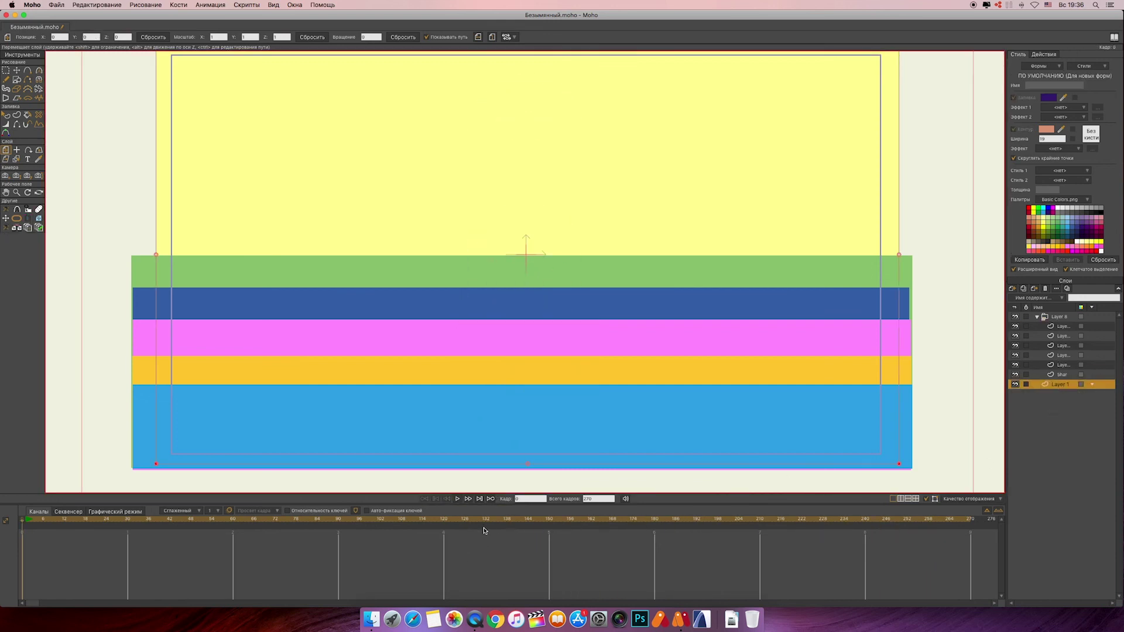